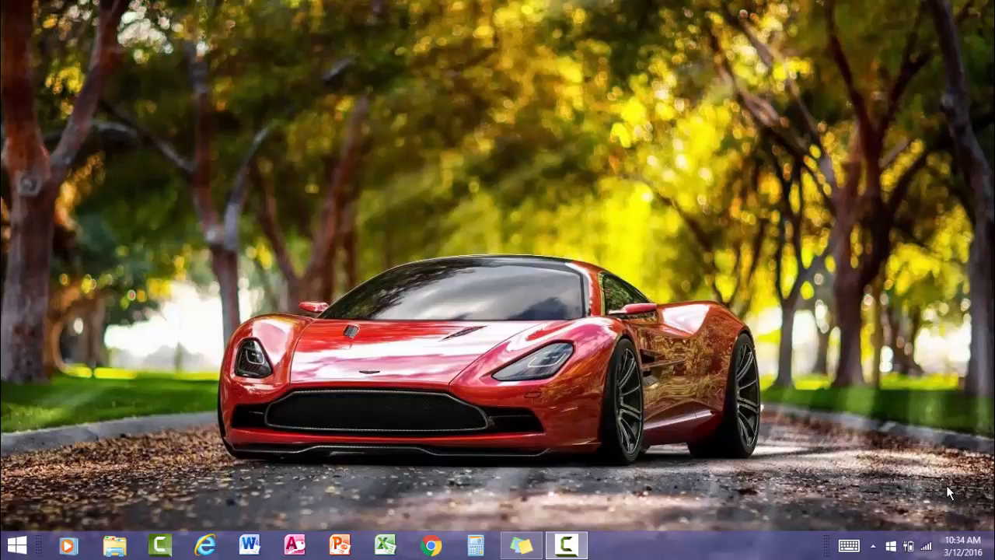
- Open the Windows 8 Start screen from the taskbar's Start button
{"action": "left_click", "coordinate": [16, 552]}
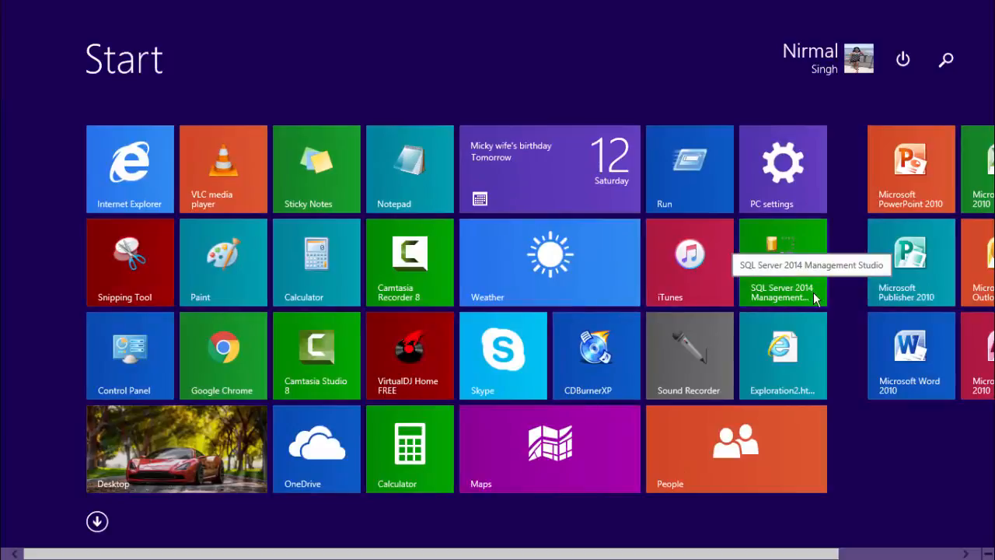
- Launch SQL Server 2014 Management Studio from its Start screen tile
{"action": "left_click", "coordinate": [818, 302]}
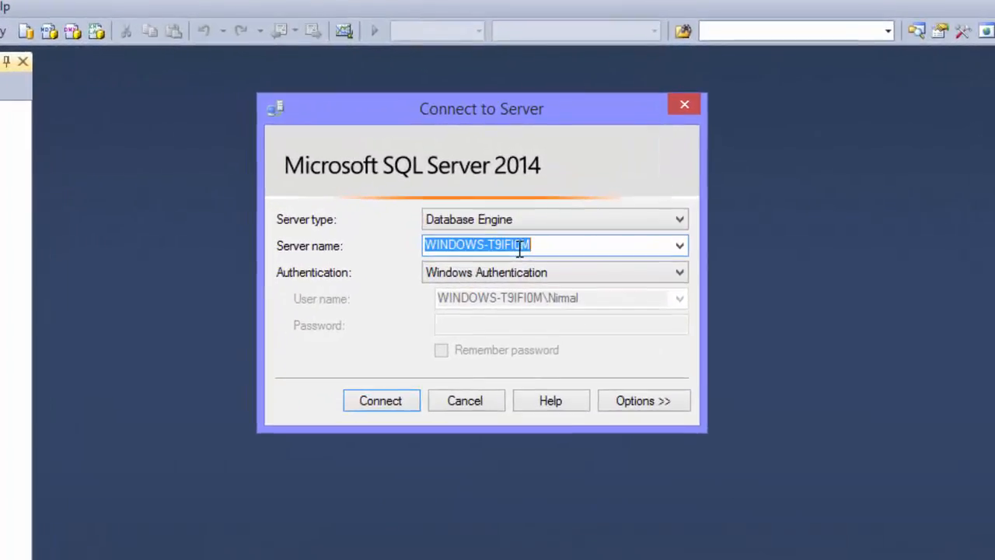
- Copy the Server name value into a cleared Sticky Note, then return to SSMS
{"action": "right_click", "coordinate": [519, 247]}
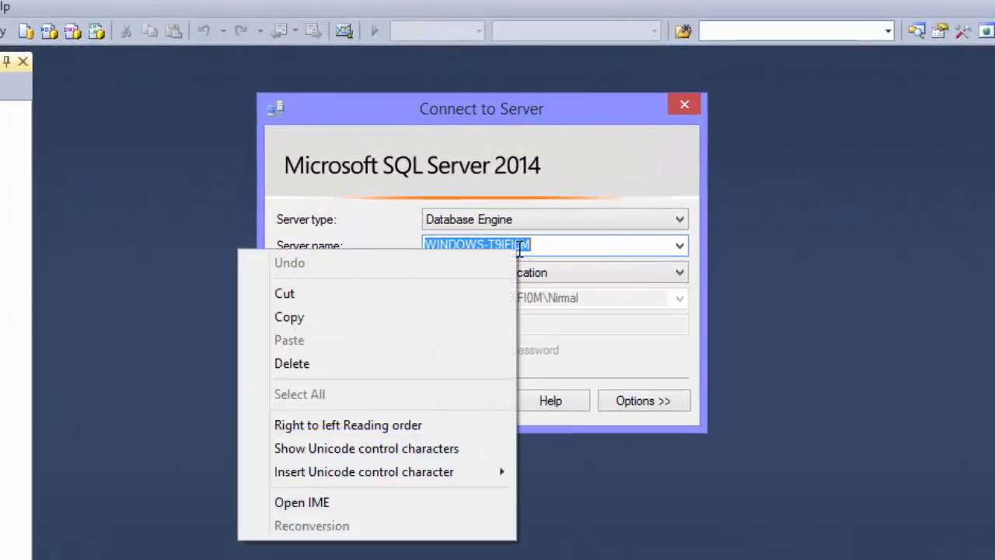
{"action": "left_click", "coordinate": [417, 319]}
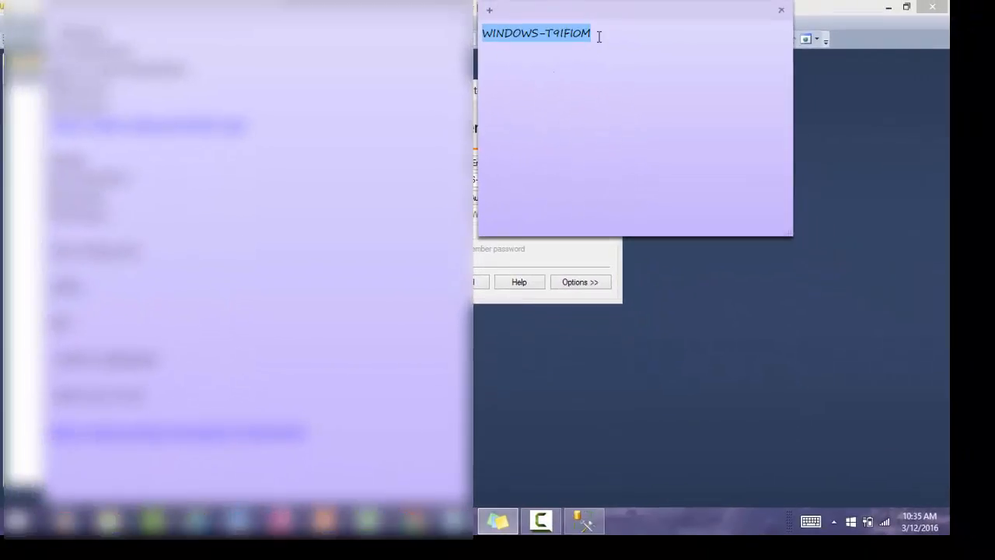
{"action": "left_click", "coordinate": [599, 37]}
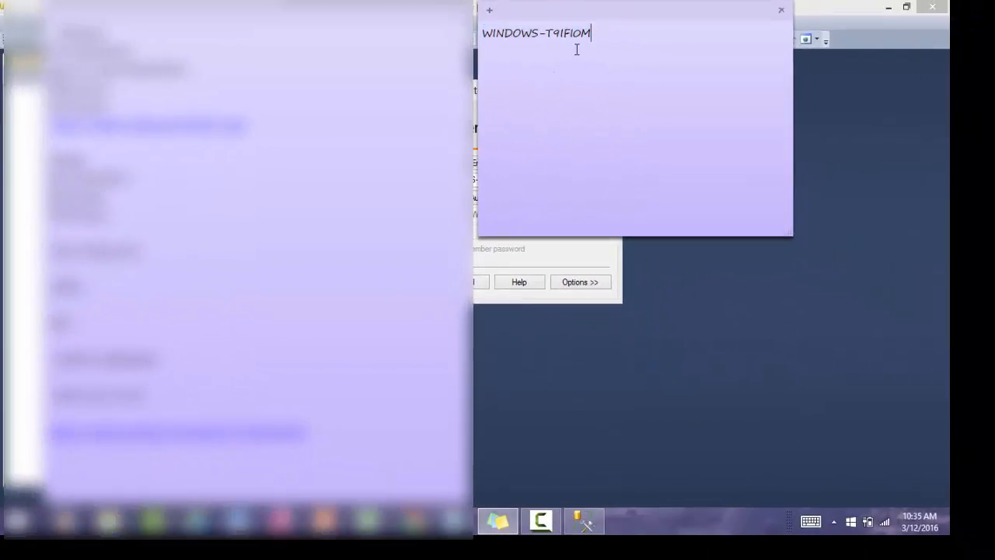
{"action": "key", "text": "BackSpace"}
{"action": "key", "text": "BackSpace"}
{"action": "key", "text": "BackSpace"}
{"action": "key", "text": "BackSpace"}
{"action": "key", "text": "BackSpace"}
{"action": "key", "text": "BackSpace"}
{"action": "key", "text": "BackSpace"}
{"action": "key", "text": "BackSpace"}
{"action": "key", "text": "BackSpace"}
{"action": "key", "text": "BackSpace"}
{"action": "key", "text": "BackSpace"}
{"action": "key", "text": "BackSpace"}
{"action": "key", "text": "BackSpace"}
{"action": "key", "text": "BackSpace"}
{"action": "key", "text": "BackSpace"}
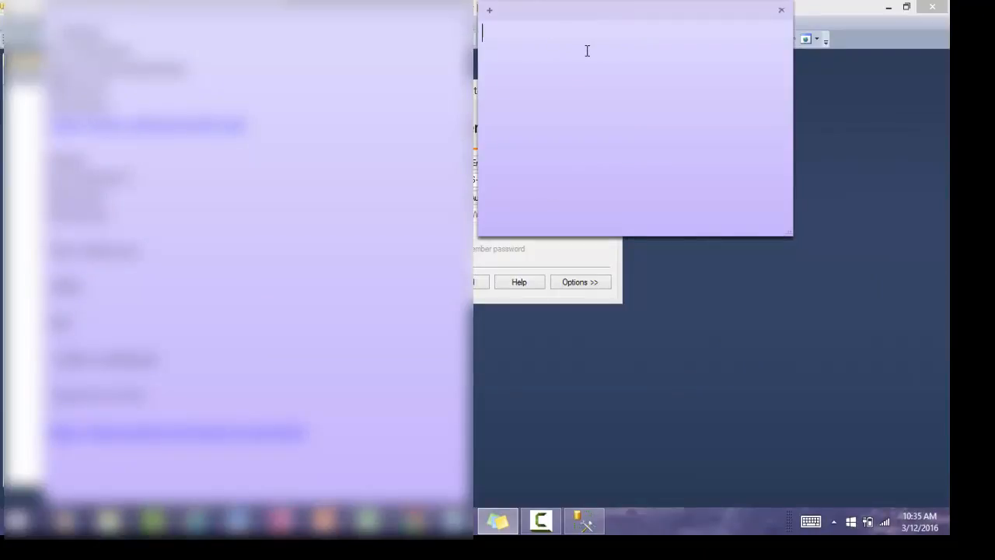
{"action": "key", "text": "ctrl+v"}
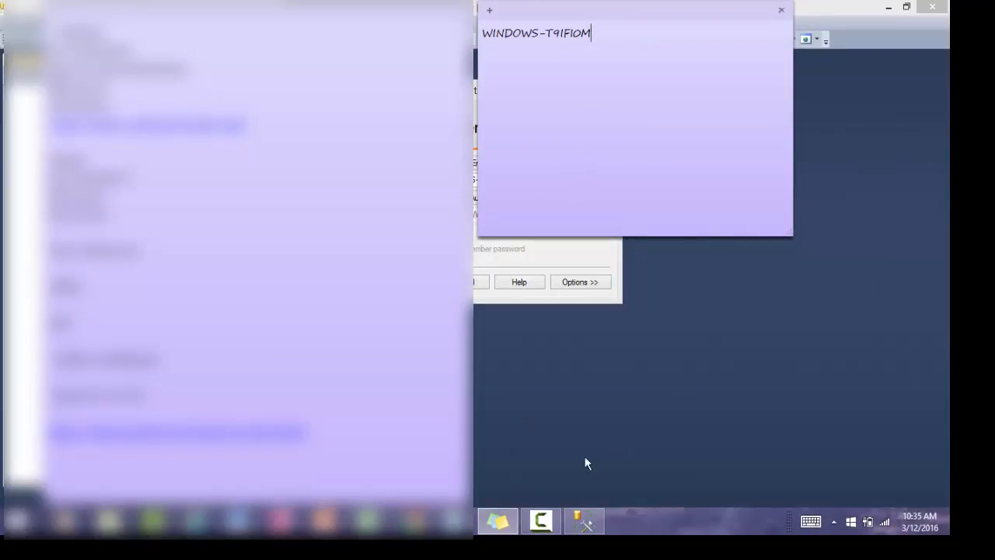
{"action": "left_click", "coordinate": [515, 532]}
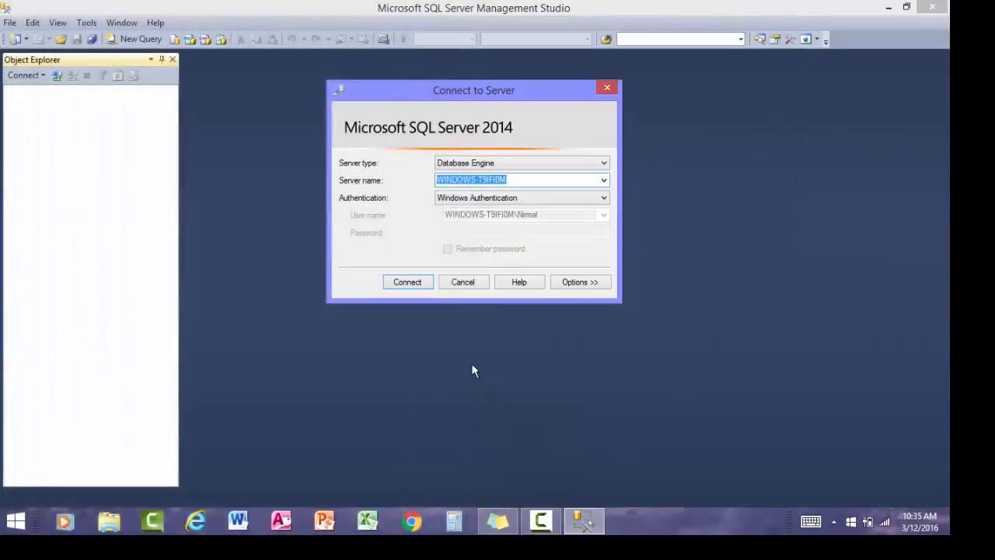
- Connect to the SQL Server instance using Windows Authentication
{"action": "left_click", "coordinate": [419, 284]}
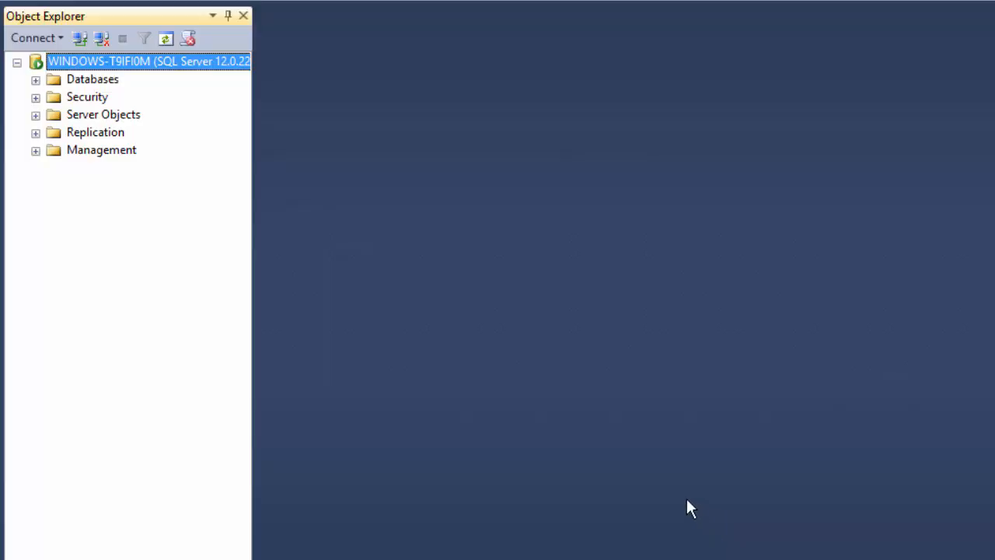
- Create a database named StudentEnrollment from the Databases folder's New Database option
{"action": "right_click", "coordinate": [82, 81]}
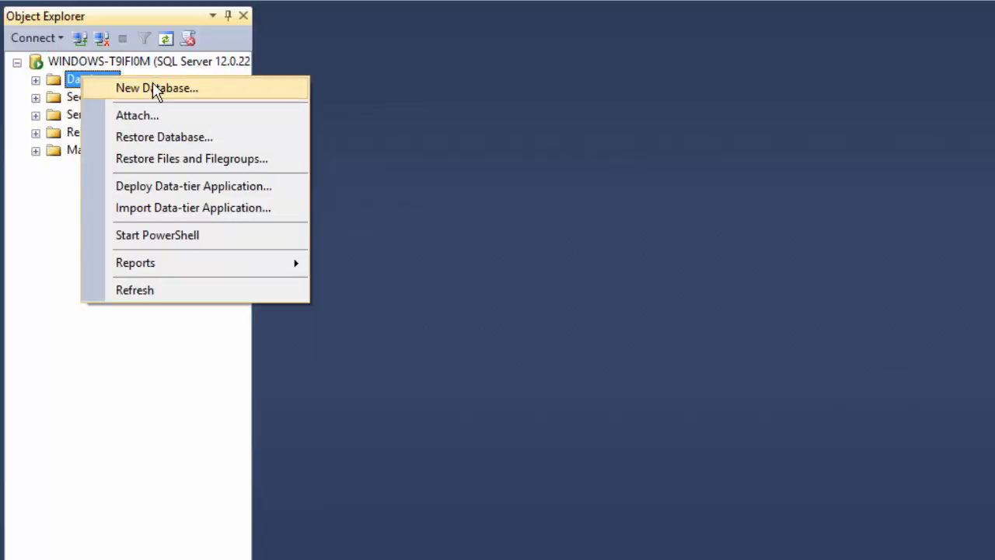
{"action": "left_click", "coordinate": [157, 90]}
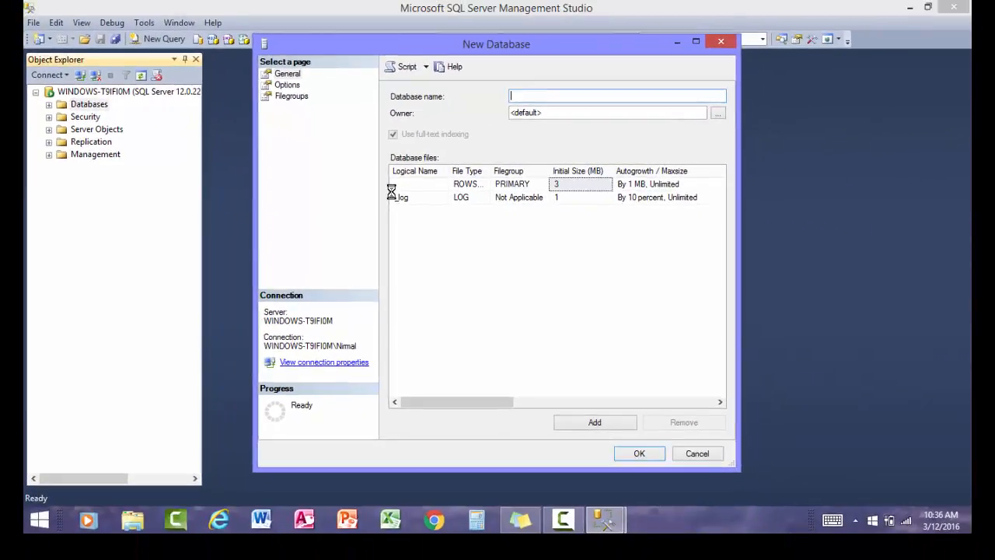
{"action": "type", "text": "Student"}
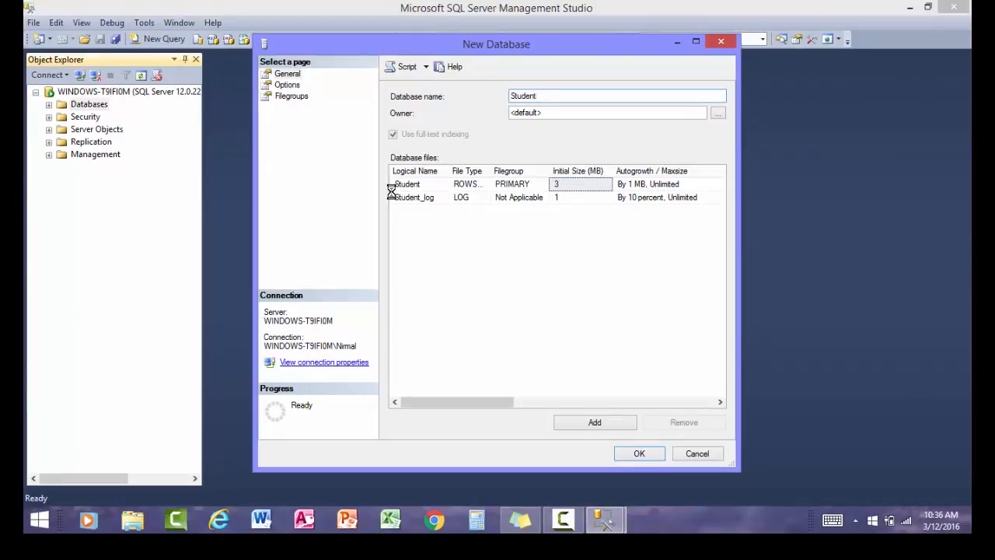
{"action": "type", "text": "Enrollment"}
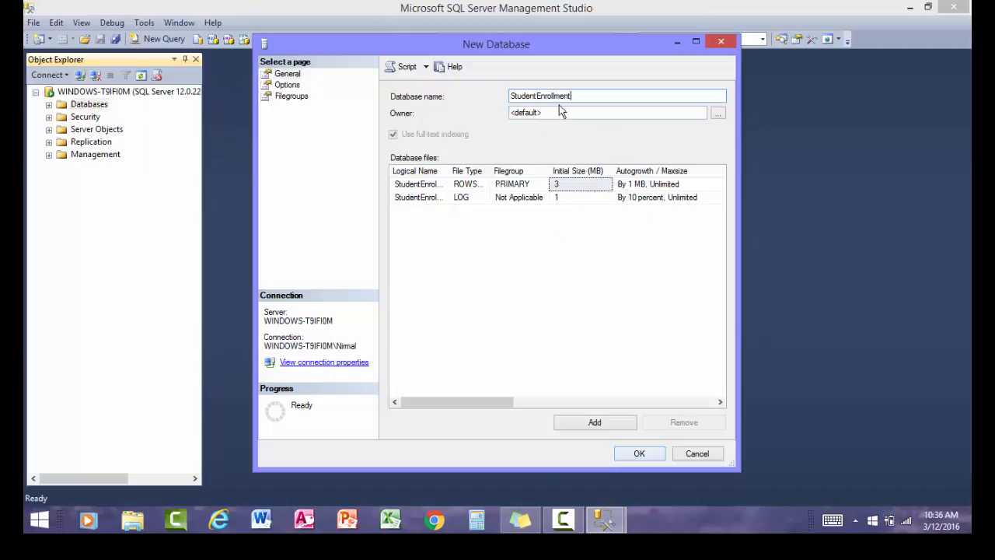
{"action": "left_click", "coordinate": [652, 456]}
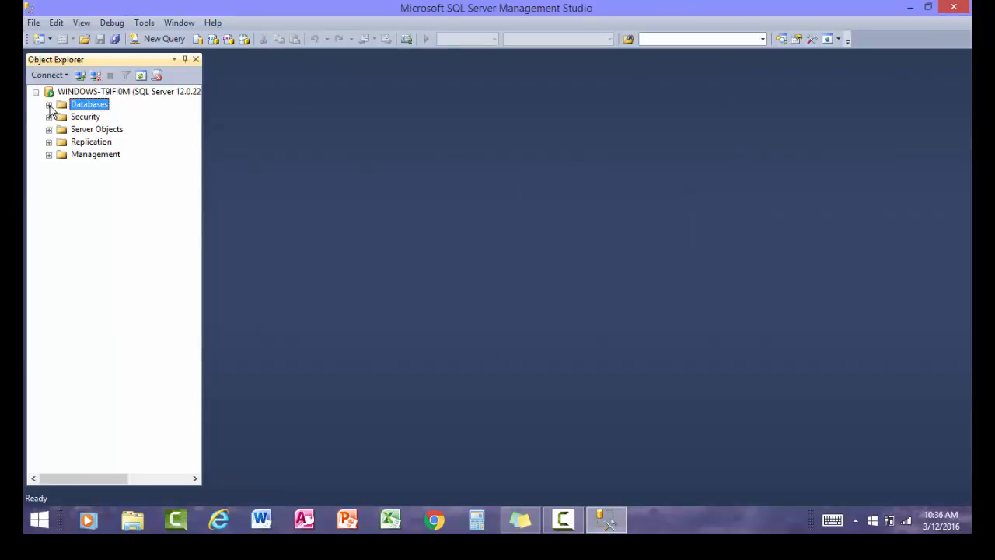
- Expand StudentEnrollment and begin a new table from its Tables folder
{"action": "left_click", "coordinate": [49, 105]}
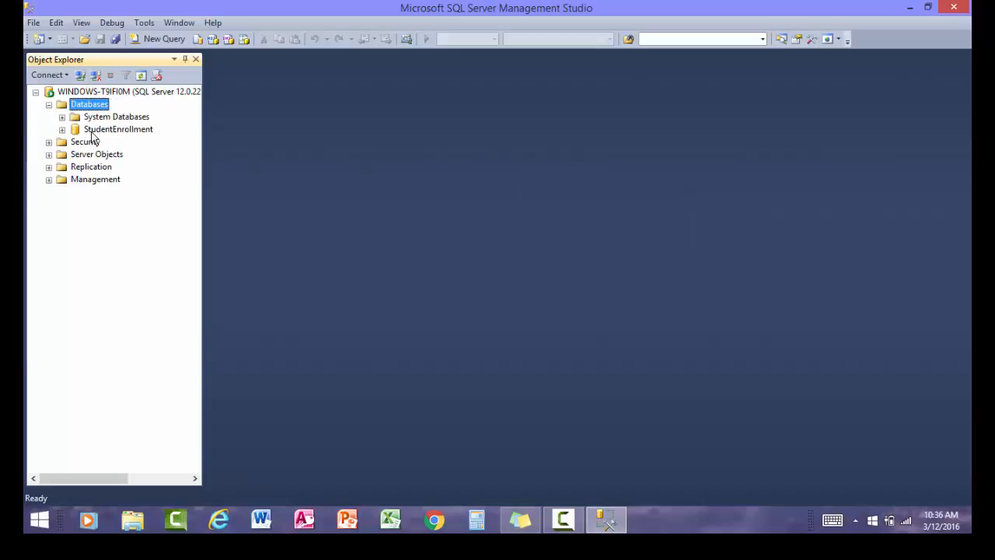
{"action": "left_click", "coordinate": [62, 130]}
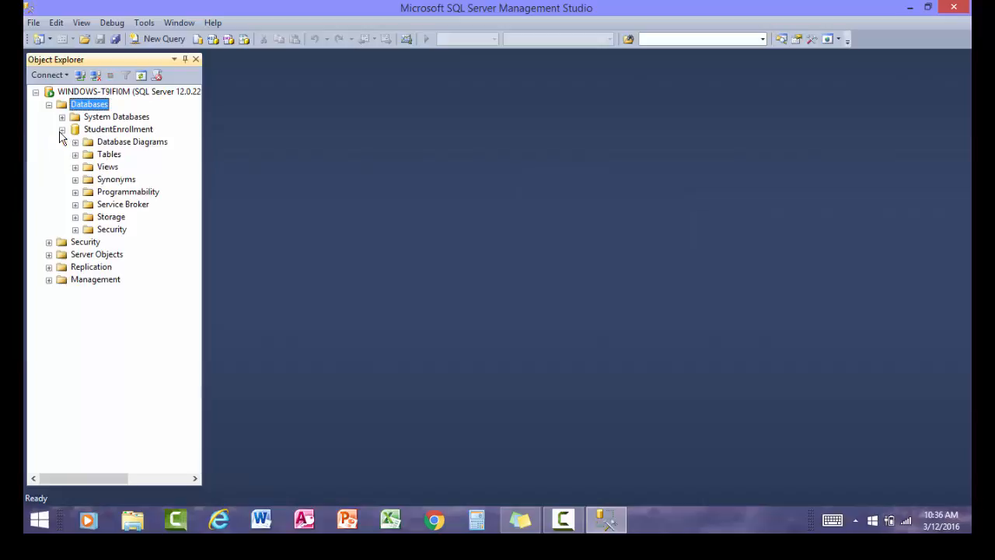
{"action": "right_click", "coordinate": [108, 158]}
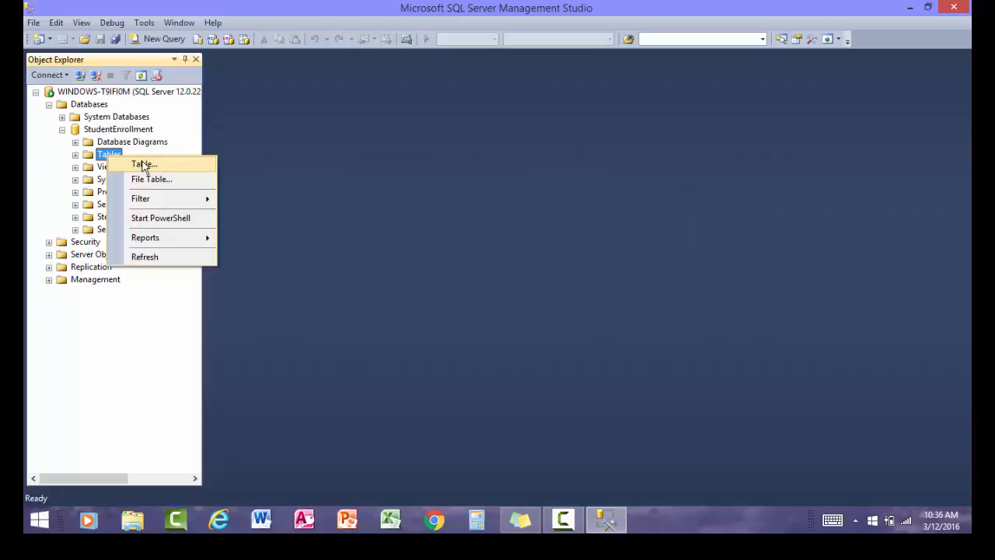
{"action": "left_click", "coordinate": [143, 165]}
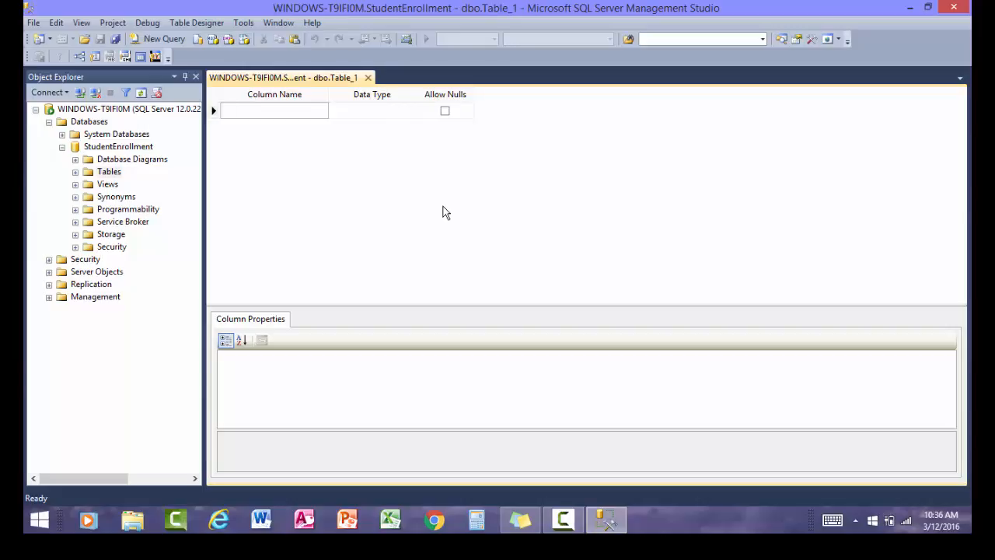
- Add FirstName and LastName columns, both of type nvarchar(50)
{"action": "type", "text": "First"}
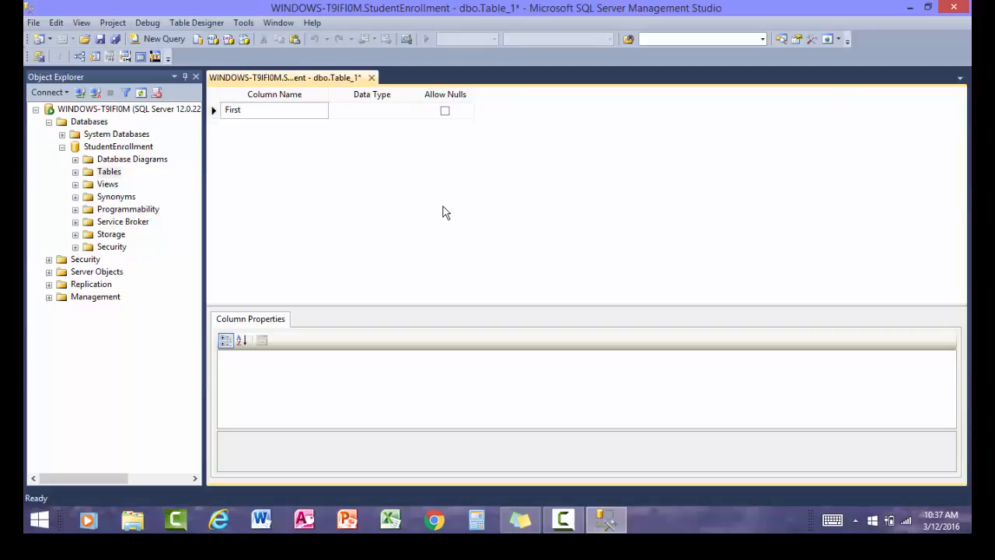
{"action": "type", "text": "Name"}
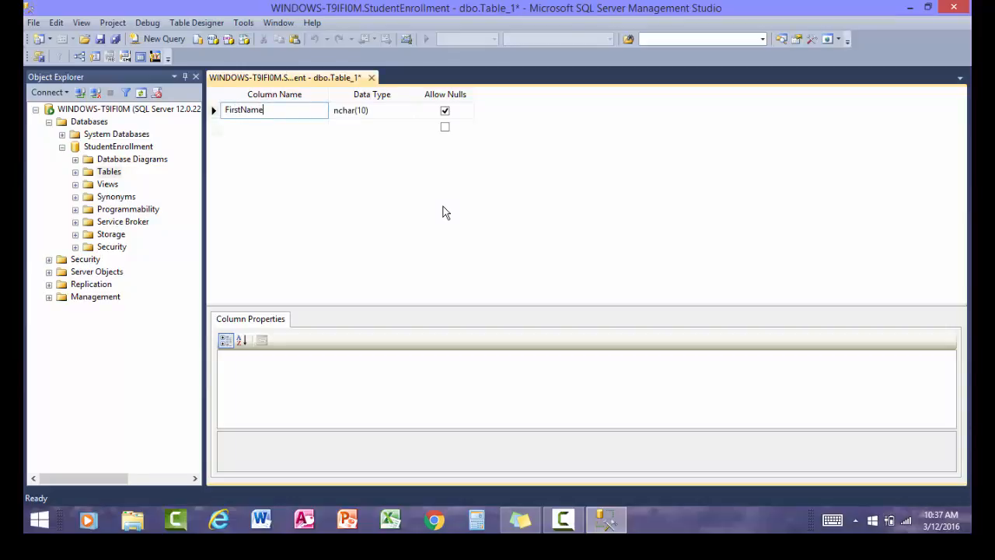
{"action": "key", "text": "Tab"}
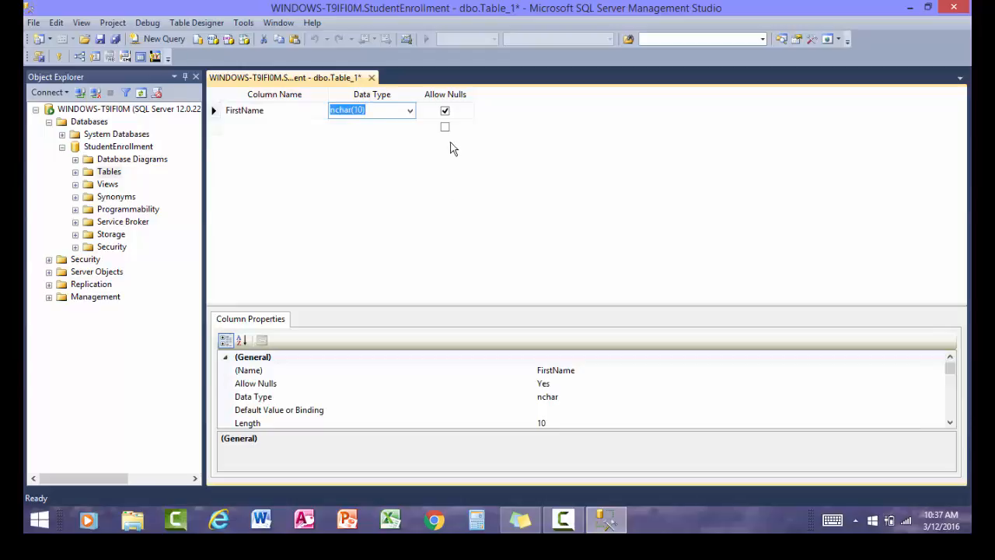
{"action": "left_click", "coordinate": [410, 111]}
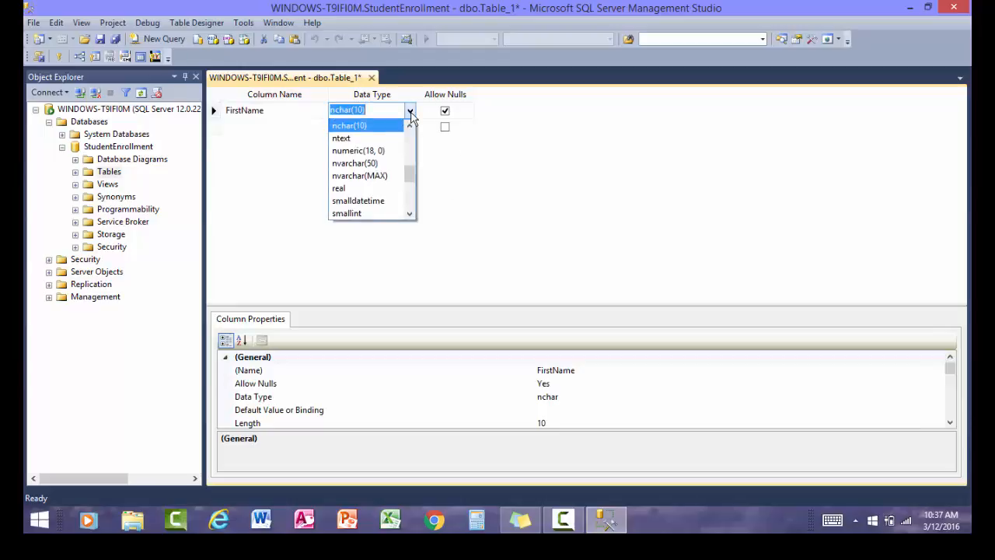
{"action": "left_click", "coordinate": [394, 171]}
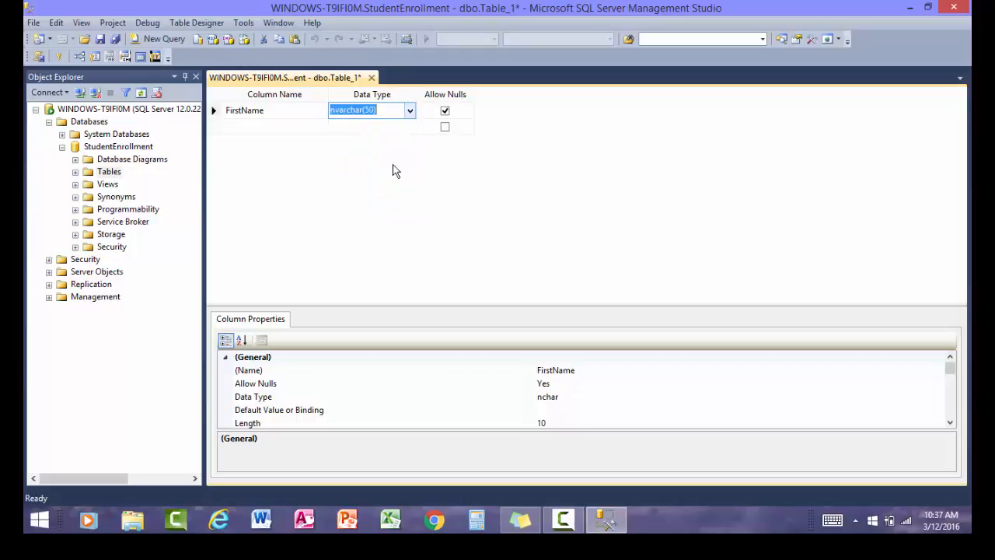
{"action": "left_click", "coordinate": [304, 131]}
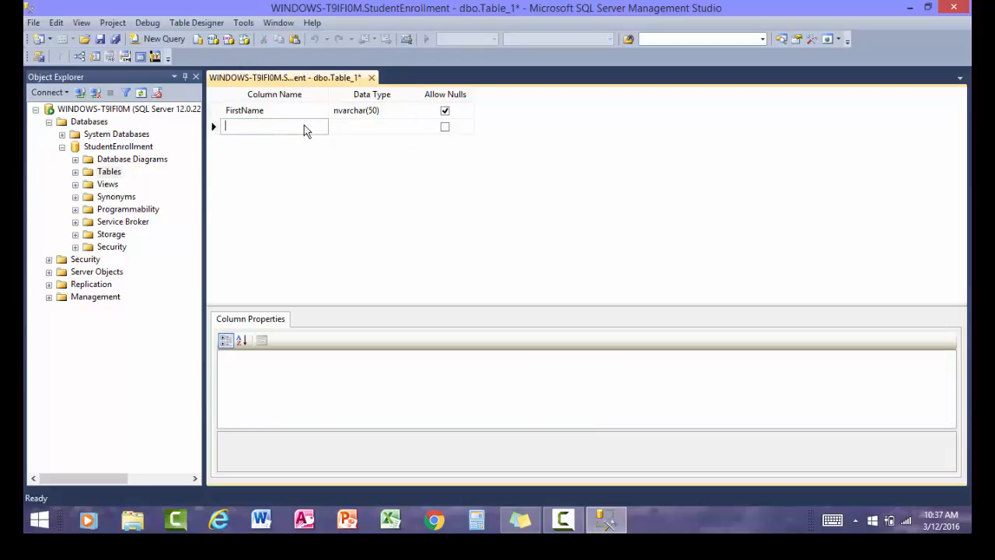
{"action": "type", "text": "LastName"}
{"action": "left_click", "coordinate": [400, 127]}
{"action": "left_click", "coordinate": [410, 128]}
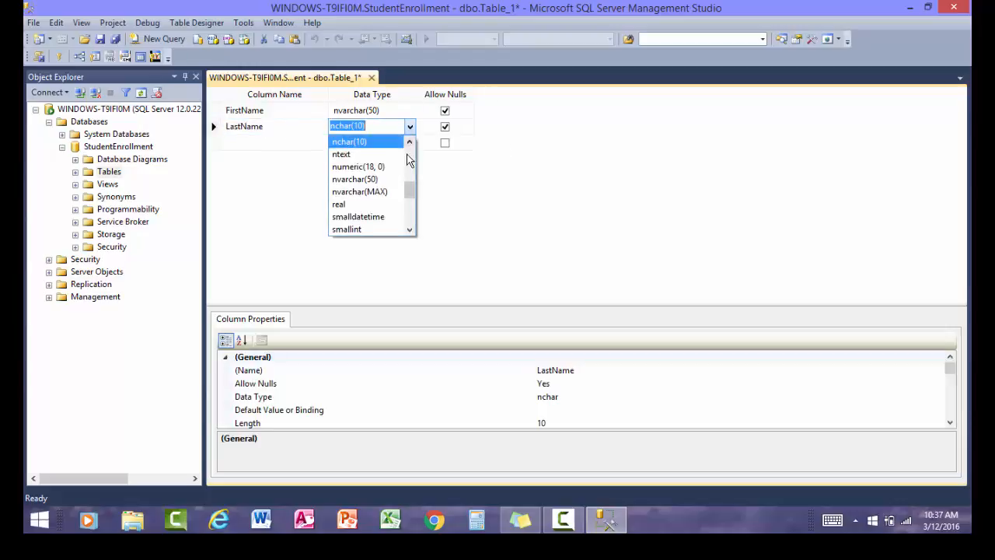
{"action": "left_click", "coordinate": [397, 183]}
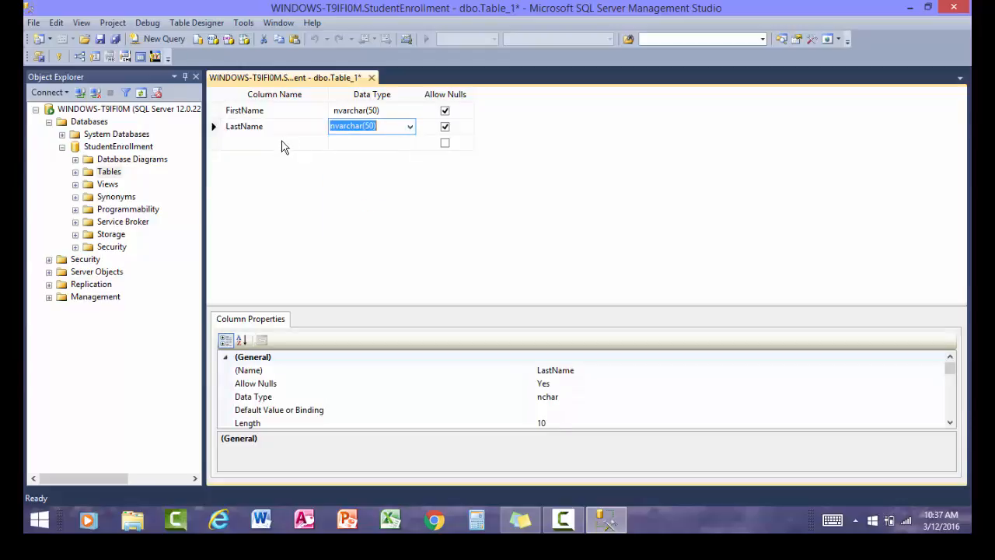
- Add a nullable Gender column of type nvarchar(50)
{"action": "left_click", "coordinate": [283, 144]}
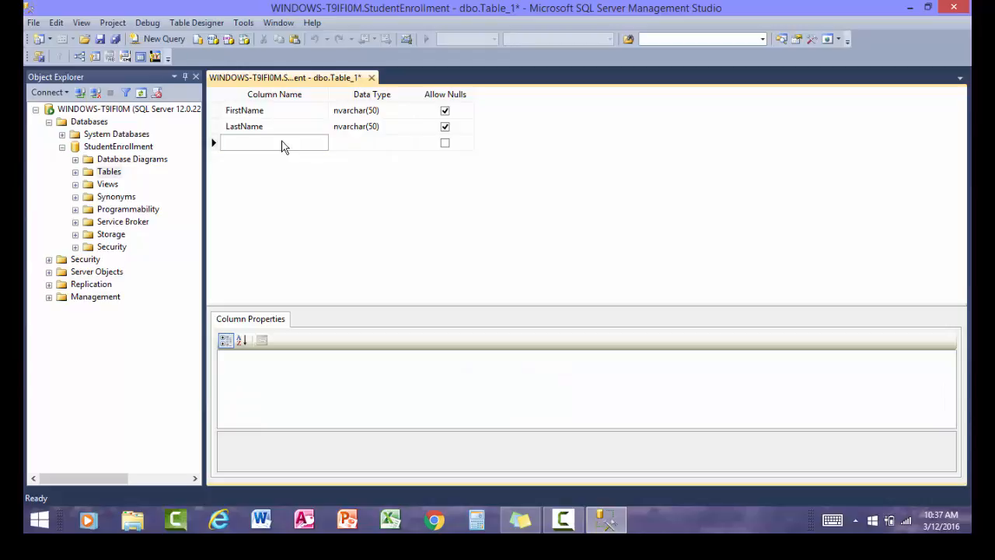
{"action": "type", "text": "Gender"}
{"action": "left_click", "coordinate": [367, 142]}
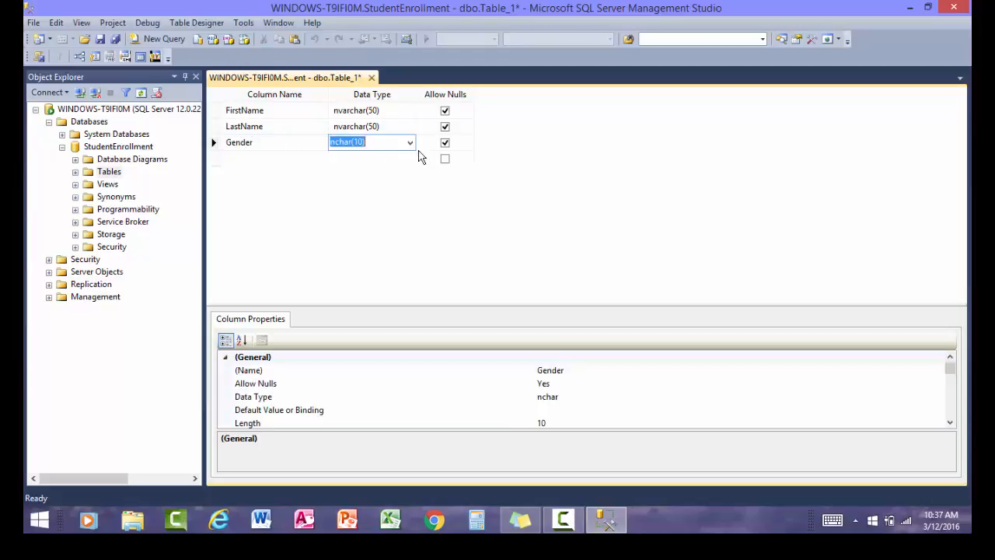
{"action": "left_click", "coordinate": [409, 142]}
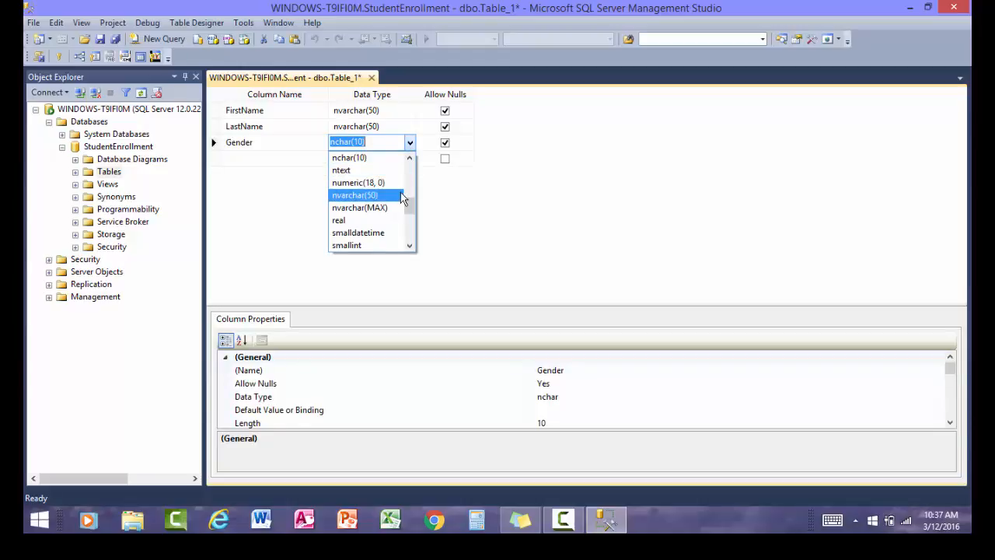
{"action": "left_click", "coordinate": [401, 195]}
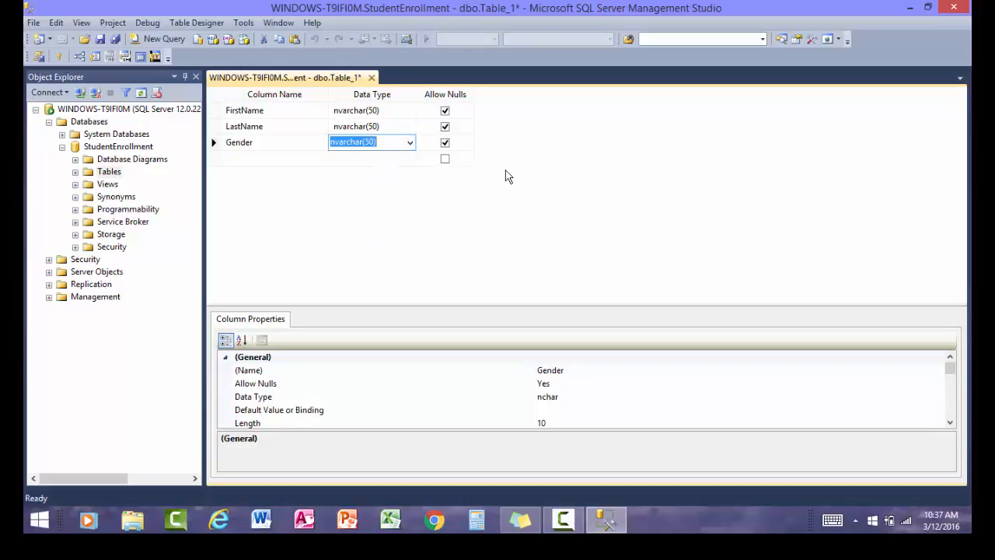
{"action": "left_click", "coordinate": [538, 170]}
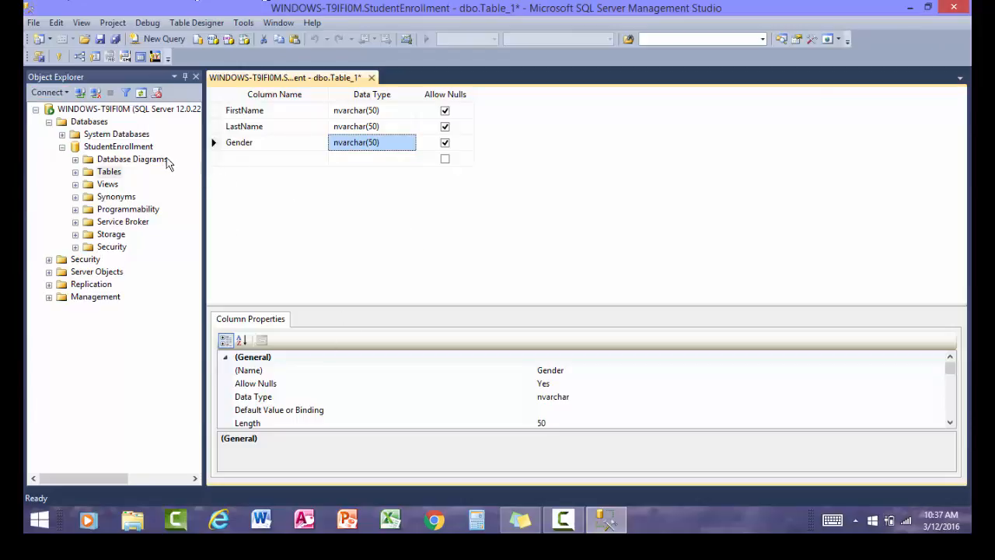
- Save the table, entering StudentList as its name in the Choose Name dialog
{"action": "left_click", "coordinate": [99, 40]}
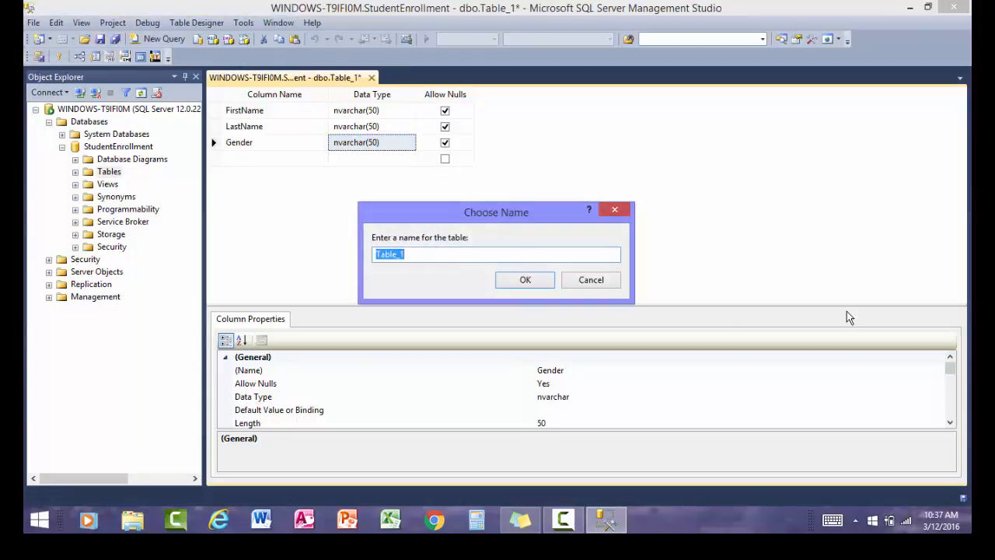
{"action": "type", "text": "StudentList"}
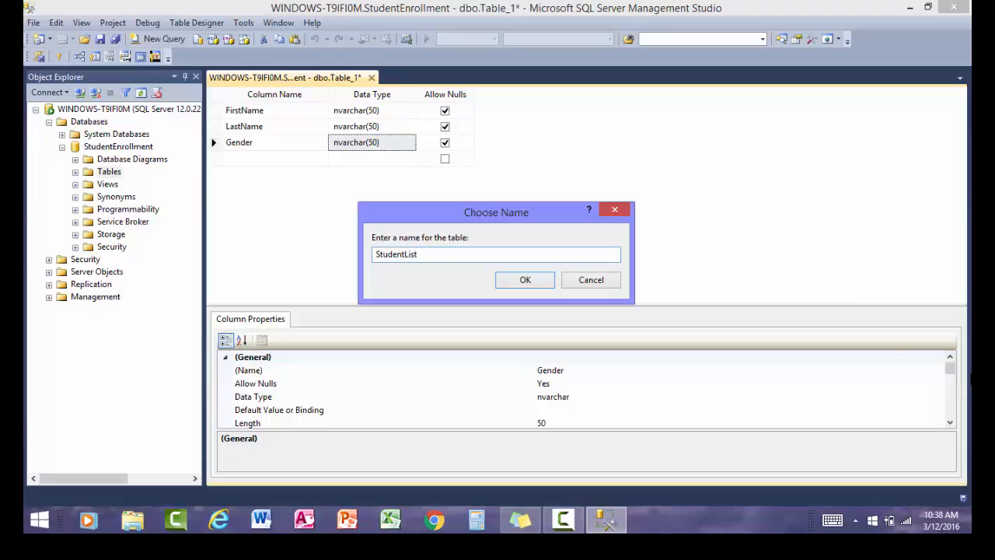
{"action": "left_click", "coordinate": [551, 279]}
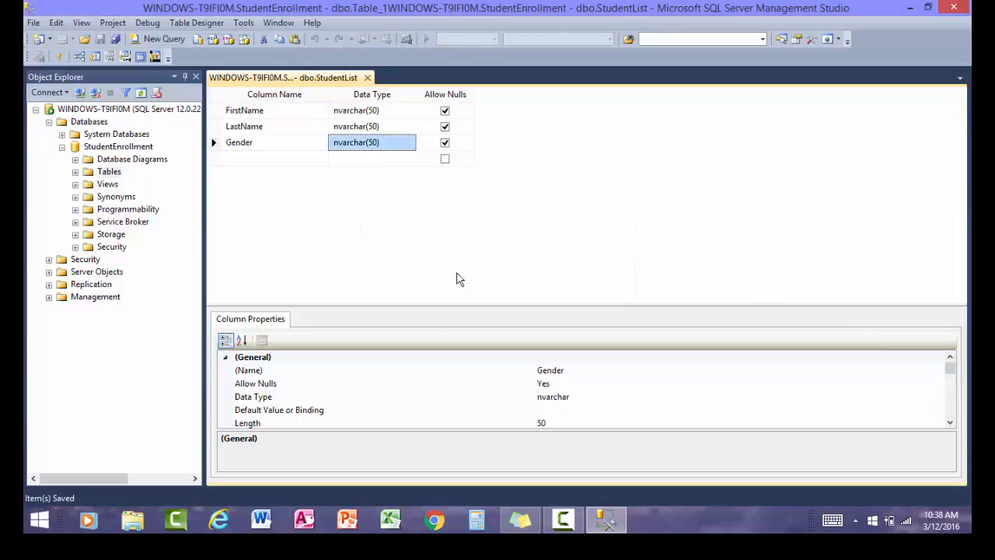
- Minimize SSMS and run Microsoft Access 2010 as administrator from the Start screen
{"action": "left_click", "coordinate": [908, 8]}
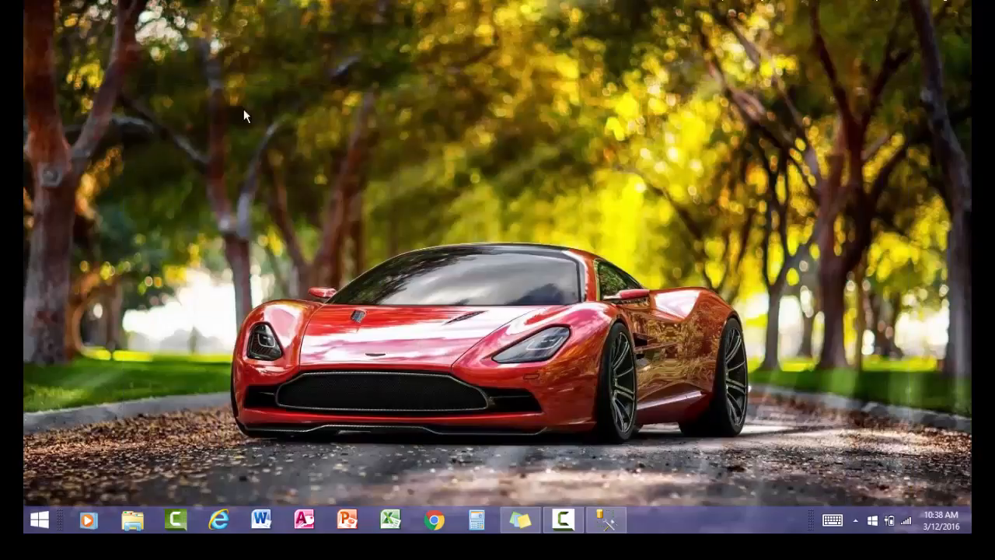
{"action": "key", "text": "super"}
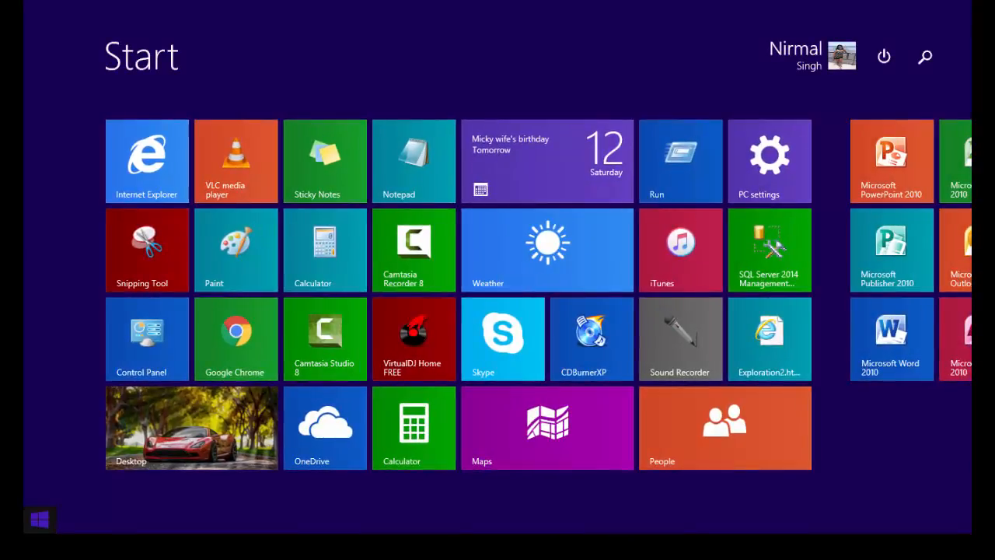
{"action": "scroll", "coordinate": [293, 518], "scroll_direction": "right", "scroll_amount": 2}
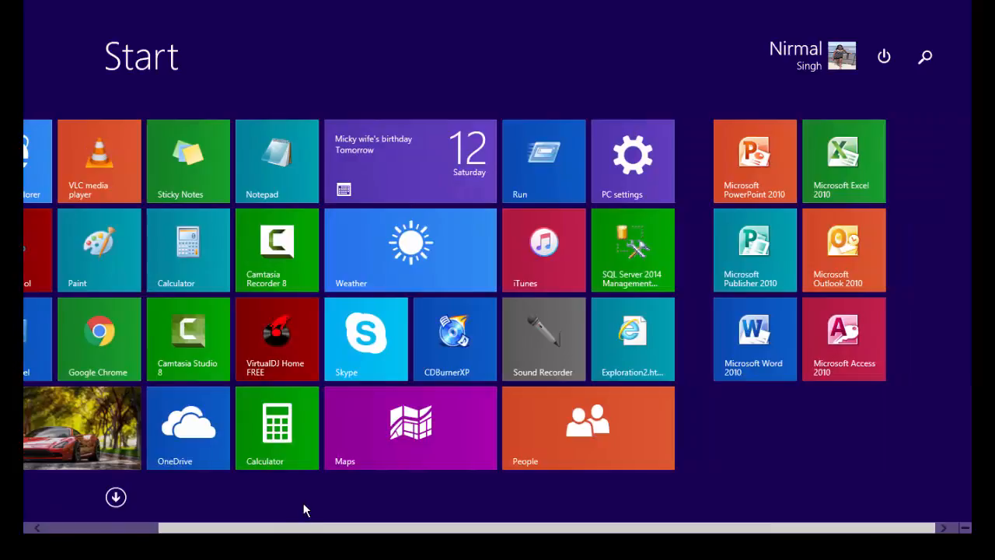
{"action": "right_click", "coordinate": [835, 374]}
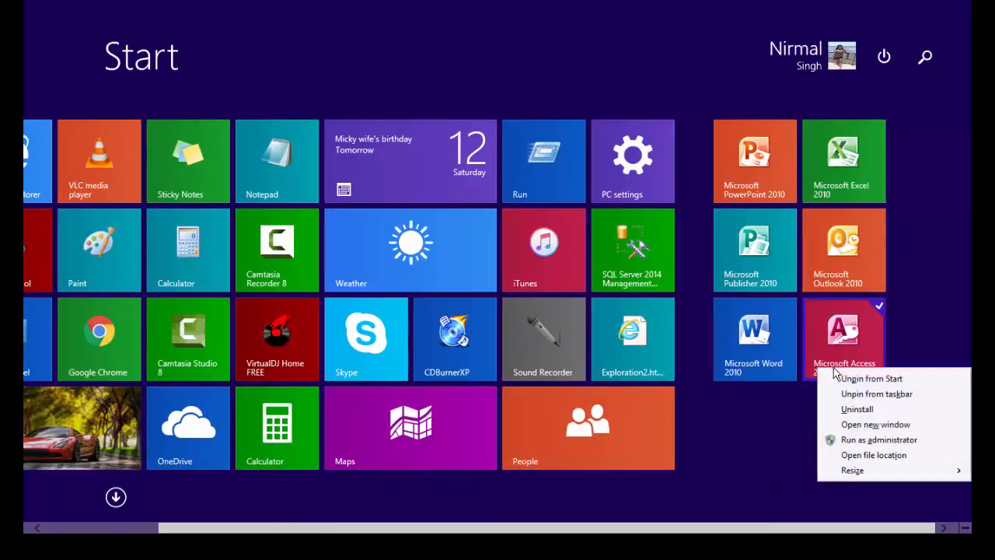
{"action": "left_click", "coordinate": [878, 440]}
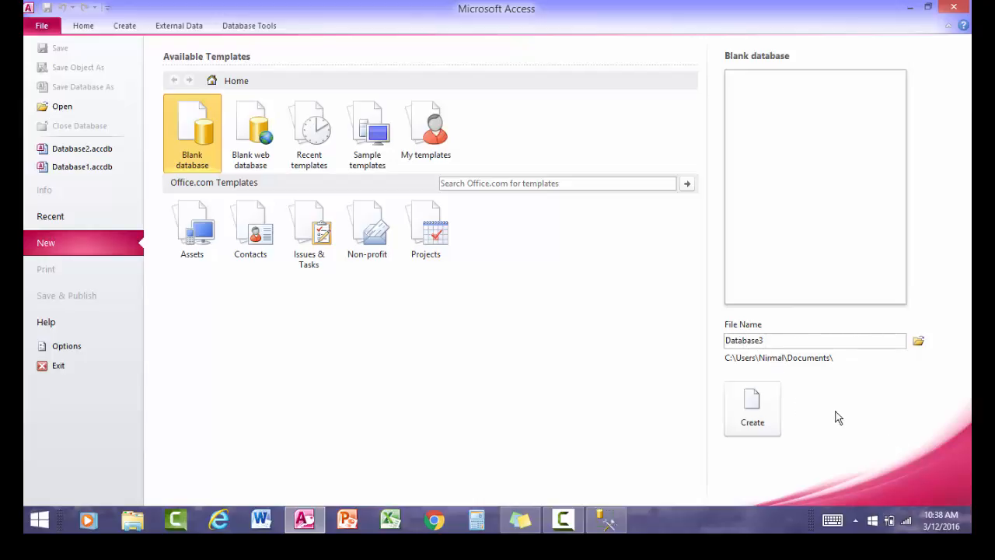
- Create the blank Database3, then collapse the ribbon and restore it to full size
{"action": "left_click", "coordinate": [770, 430]}
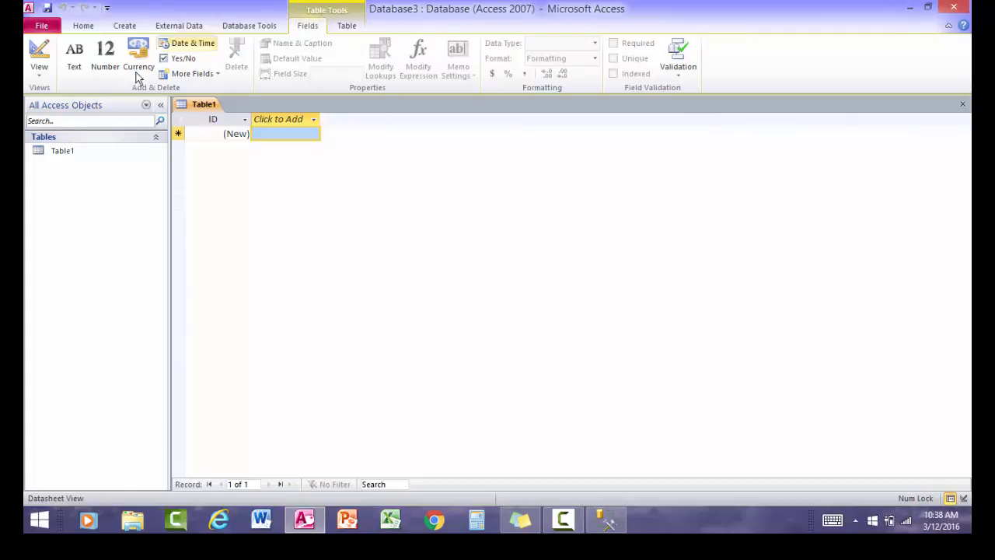
{"action": "right_click", "coordinate": [145, 22]}
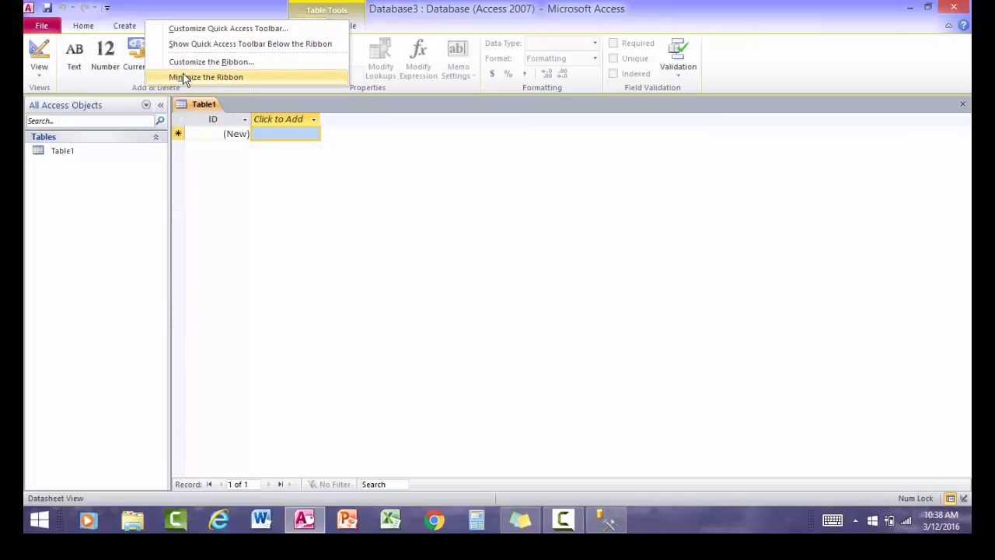
{"action": "left_click", "coordinate": [184, 78]}
{"action": "right_click", "coordinate": [178, 16]}
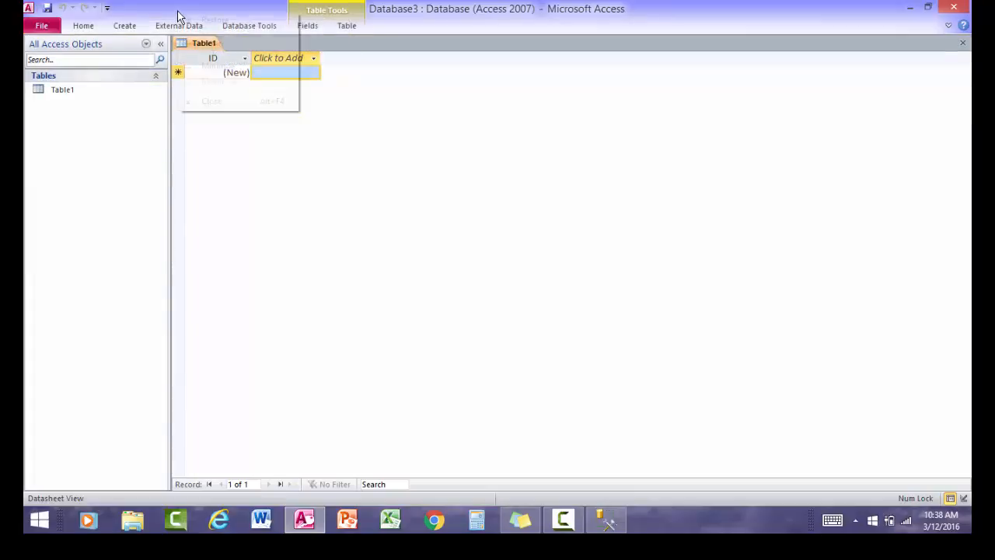
{"action": "left_click", "coordinate": [149, 29]}
{"action": "right_click", "coordinate": [149, 29]}
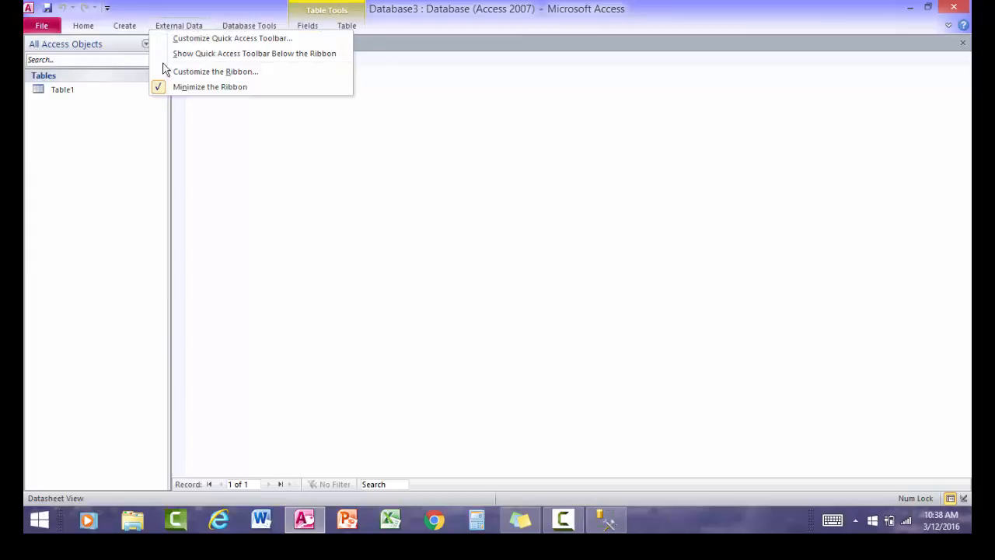
{"action": "left_click", "coordinate": [181, 89]}
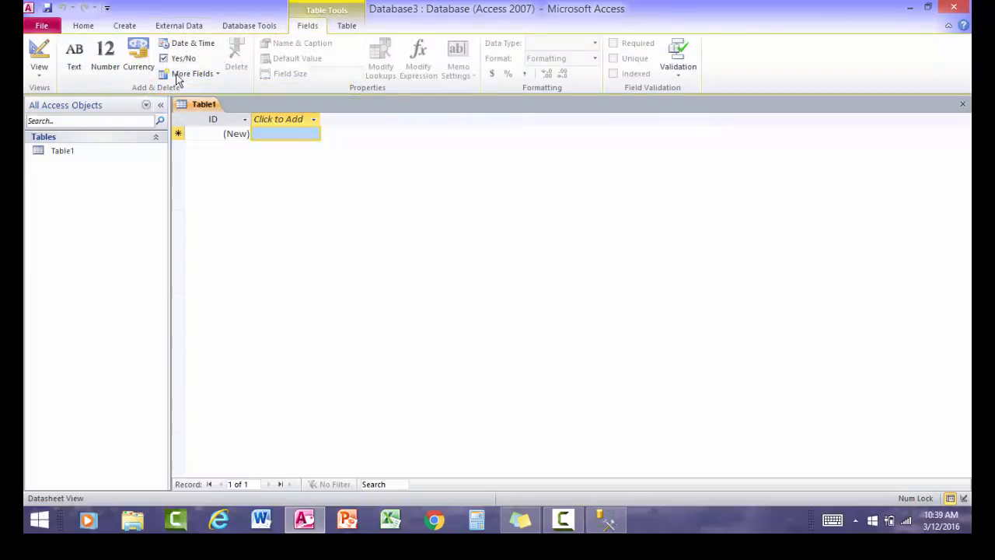
- From External Data, after a look at the More list, open the ODBC Database import/link wizard
{"action": "left_click", "coordinate": [166, 31]}
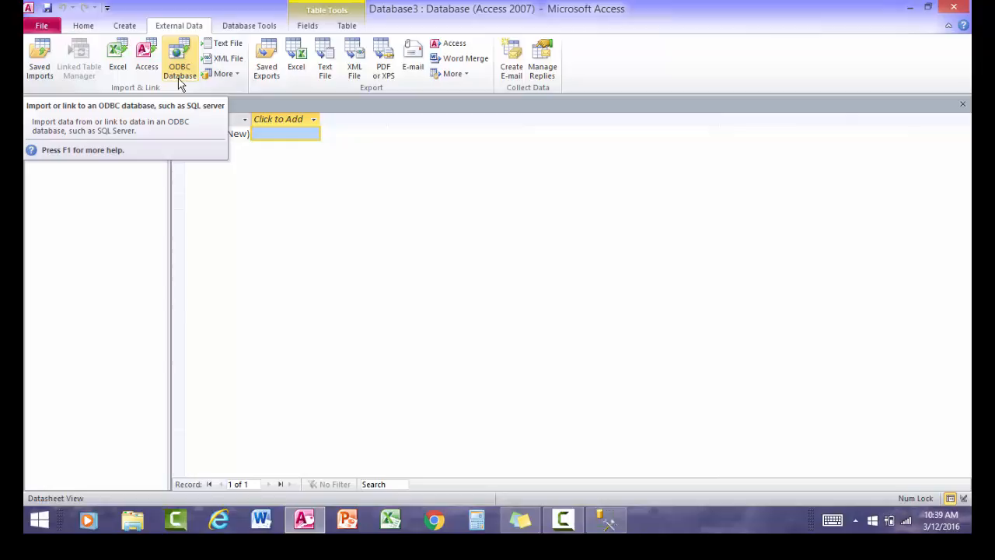
{"action": "left_click", "coordinate": [238, 76]}
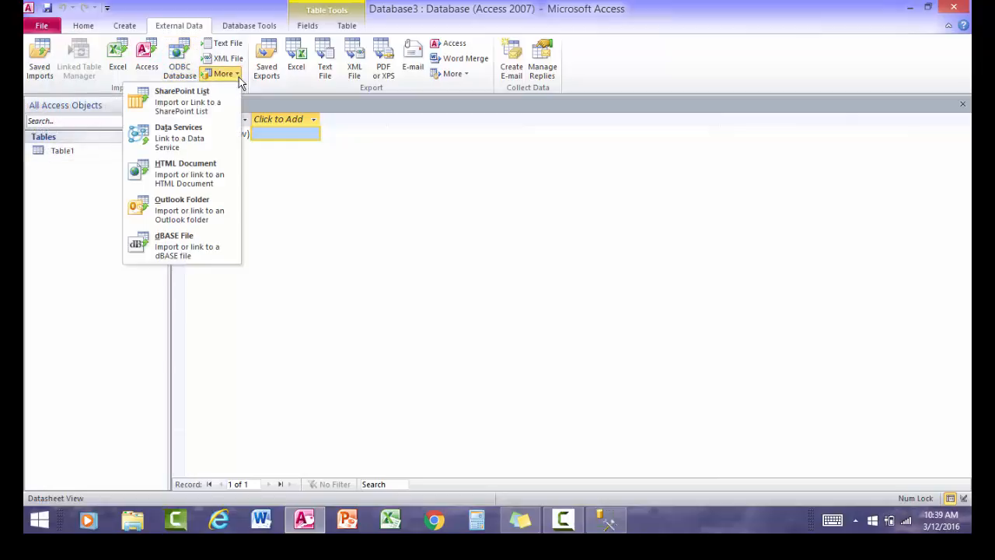
{"action": "left_click", "coordinate": [239, 77]}
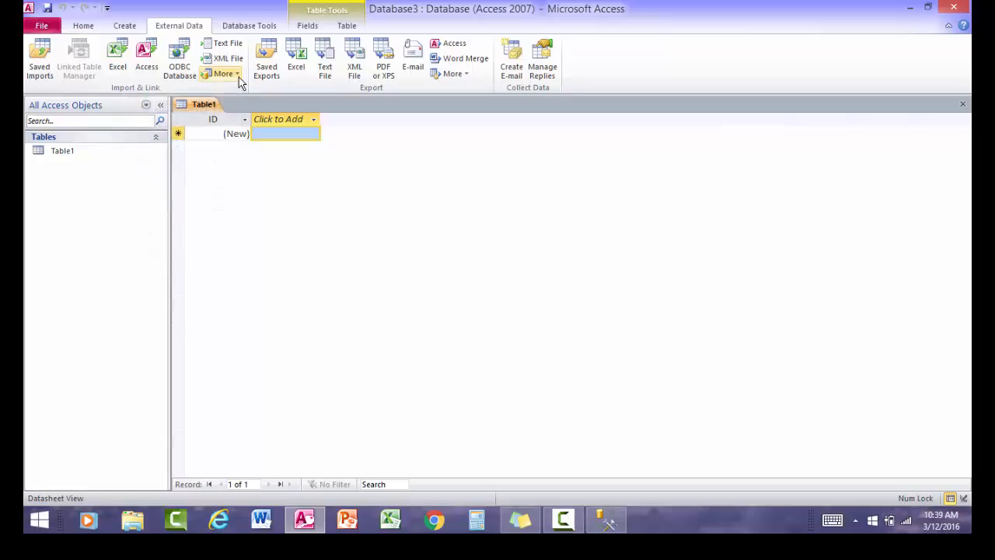
{"action": "left_click", "coordinate": [190, 80]}
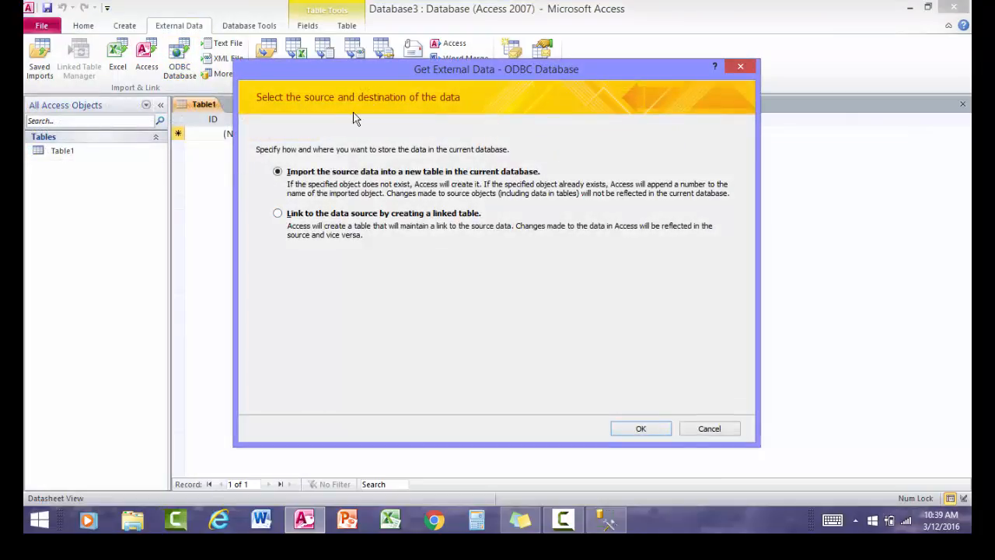
- Choose to link the data as a linked table, then start a new Machine Data Source
{"action": "left_click", "coordinate": [278, 215]}
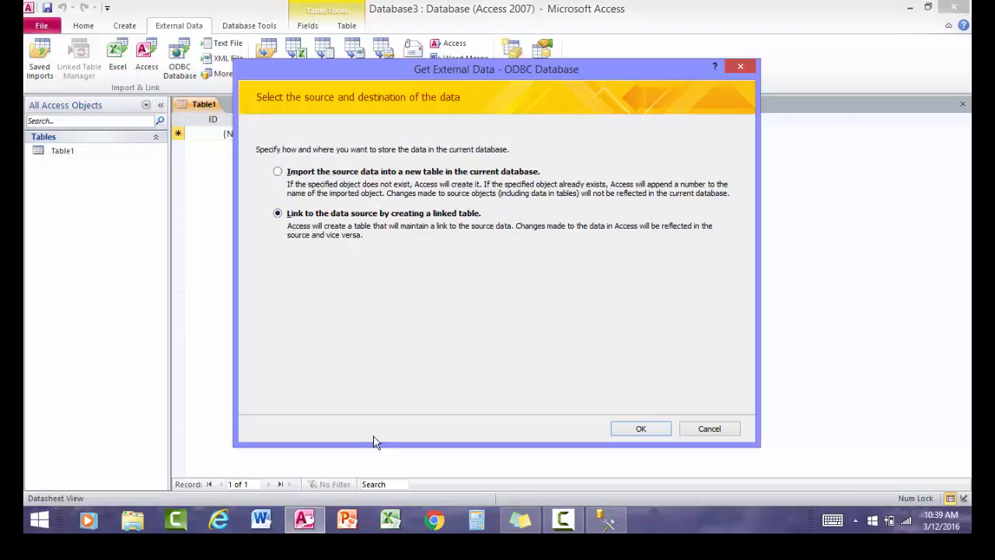
{"action": "left_click", "coordinate": [652, 431]}
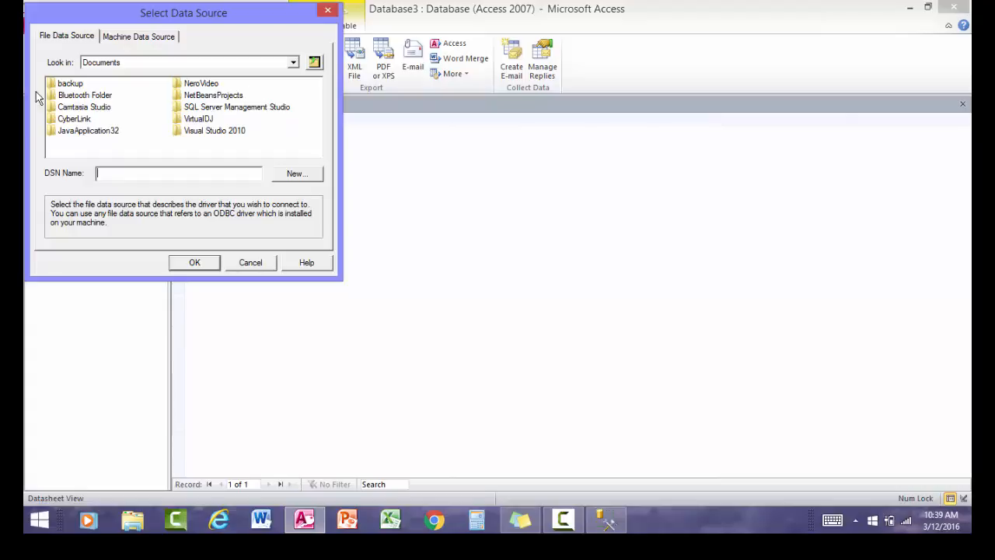
{"action": "left_click", "coordinate": [139, 39]}
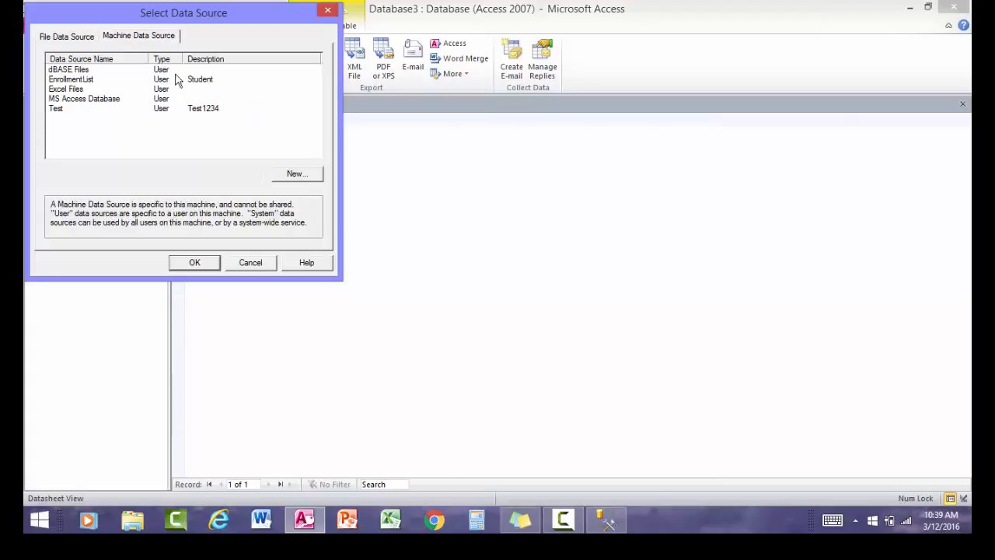
{"action": "left_click", "coordinate": [290, 172]}
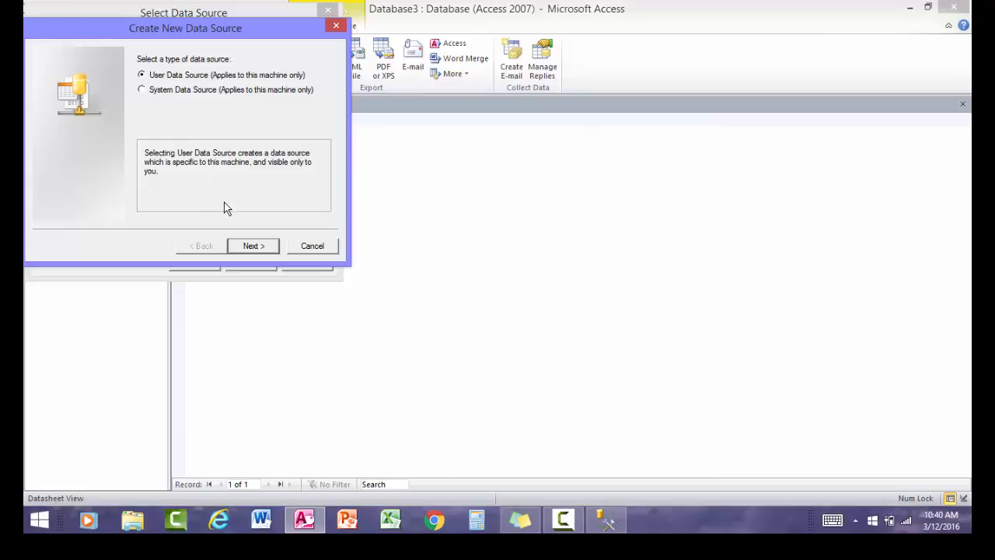
- Pick the SQL Server driver for the new data source and finish the driver selection
{"action": "left_click", "coordinate": [253, 245]}
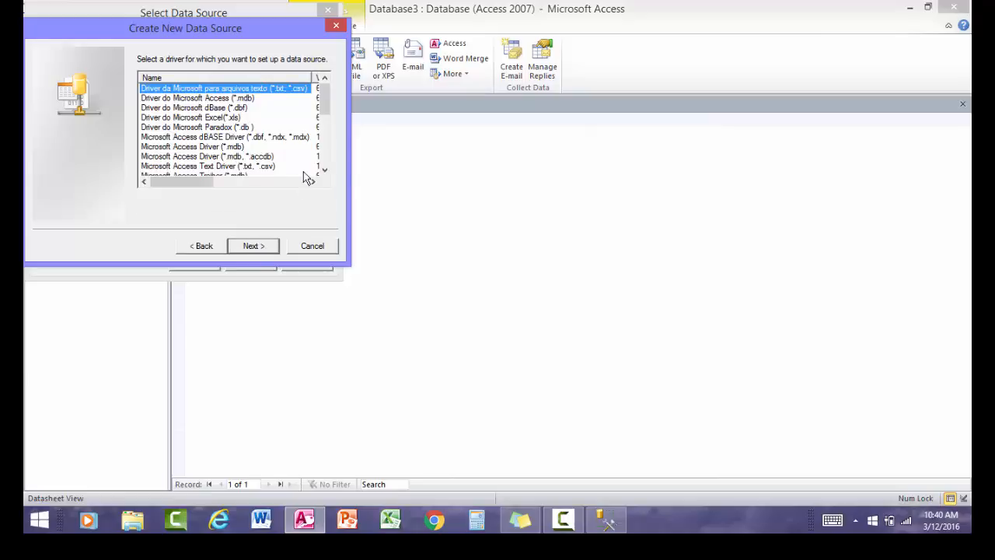
{"action": "left_click_drag", "start_coordinate": [327, 115], "coordinate": [329, 163]}
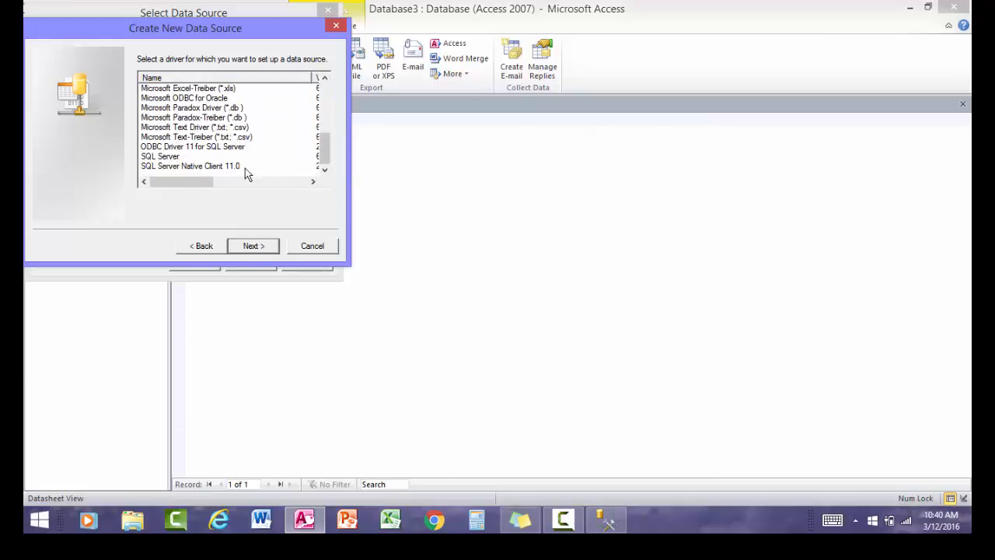
{"action": "left_click", "coordinate": [180, 156]}
{"action": "left_click", "coordinate": [252, 248]}
{"action": "left_click", "coordinate": [257, 250]}
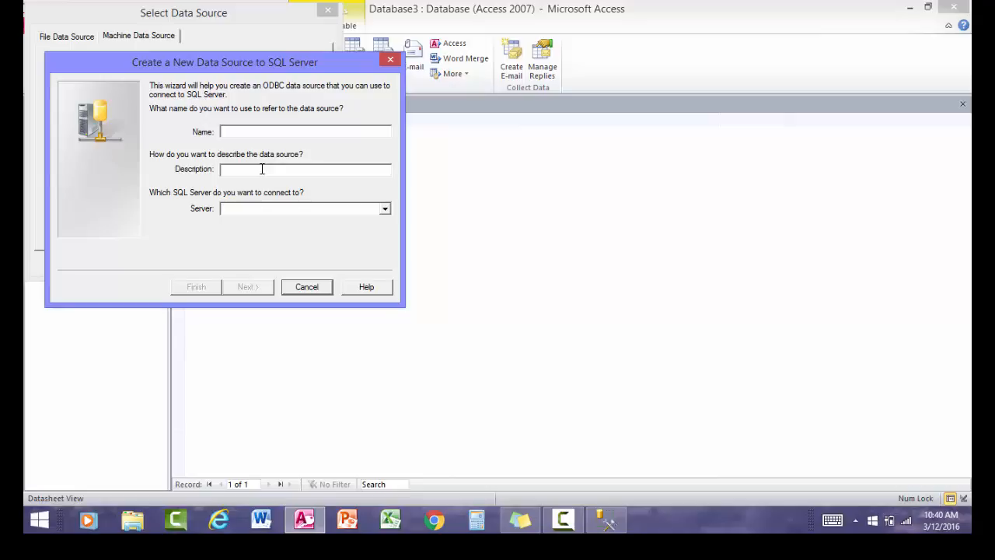
- Name the source Enrollment, describe it as Students, set server WINDOWS-T9IFI0M, declining the overwrite
{"action": "type", "text": "Enroll"}
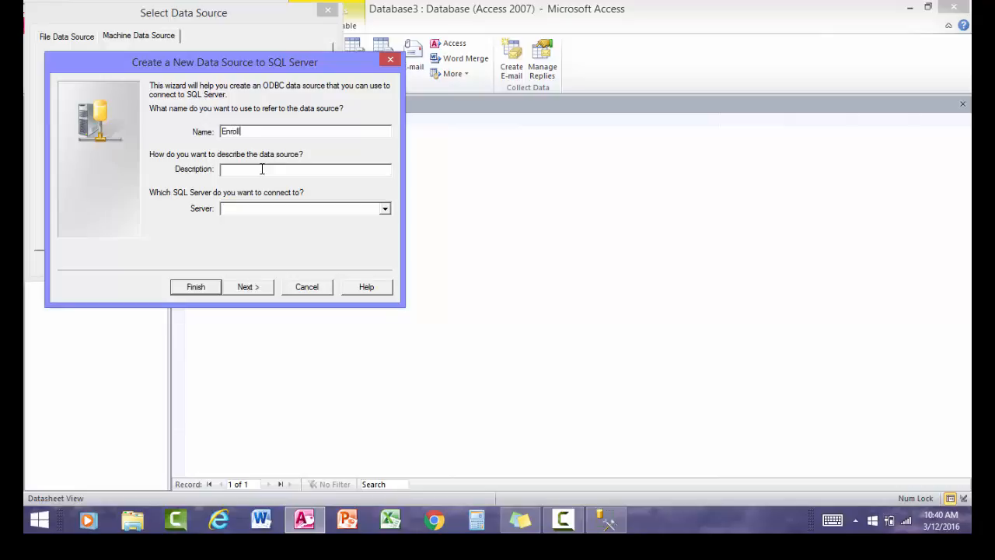
{"action": "type", "text": "mentList"}
{"action": "type", "text": "Students"}
{"action": "type", "text": "WINDOWS-T9IFI0M"}
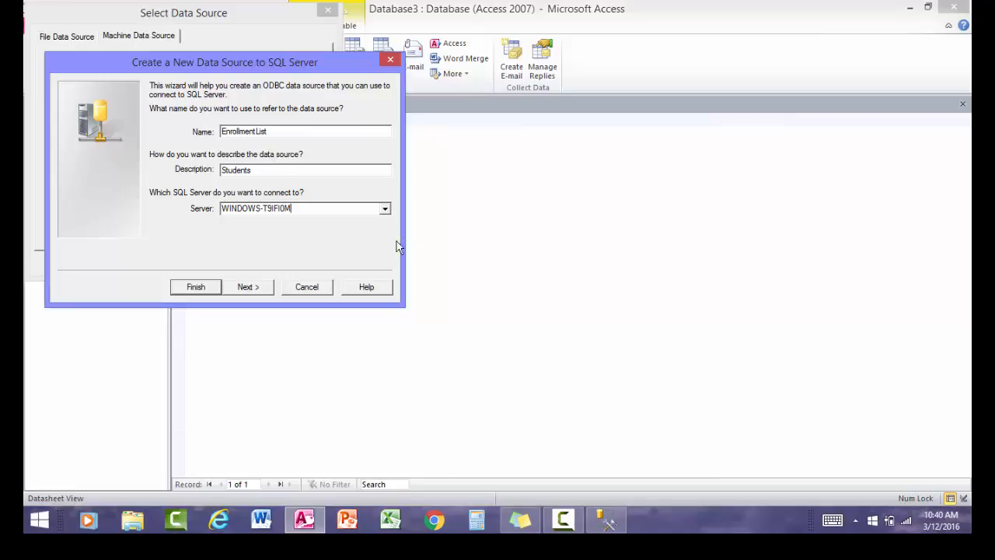
{"action": "left_click", "coordinate": [263, 294]}
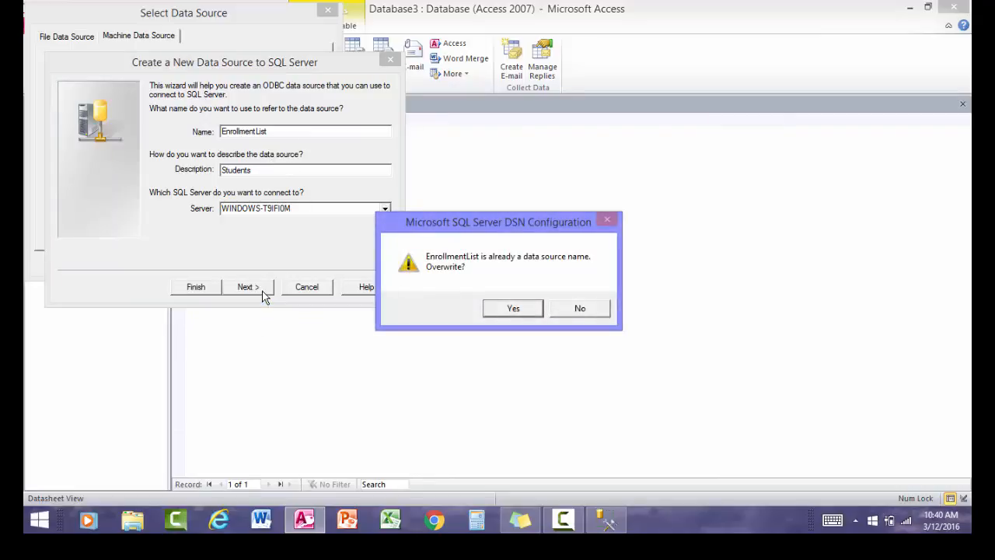
{"action": "left_click", "coordinate": [580, 309]}
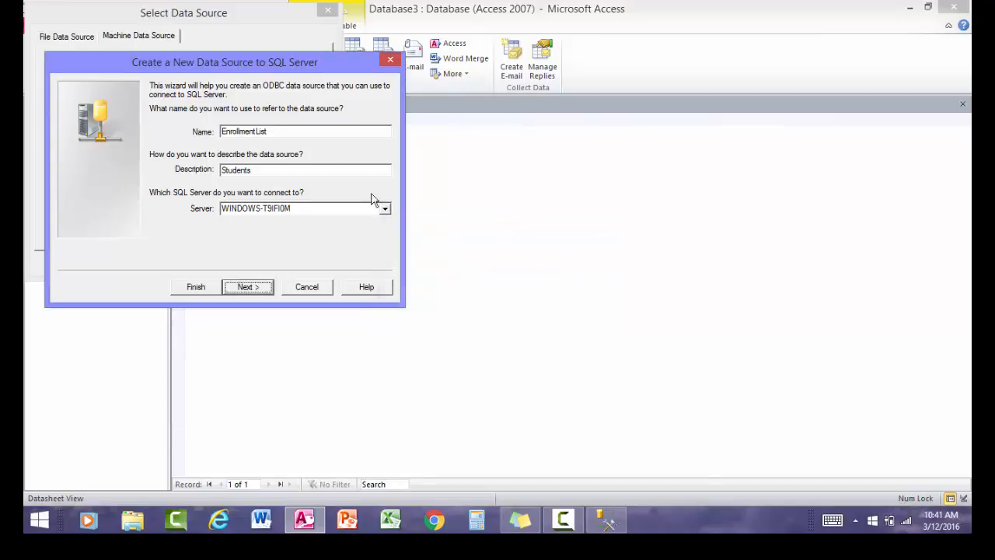
{"action": "left_click", "coordinate": [297, 131]}
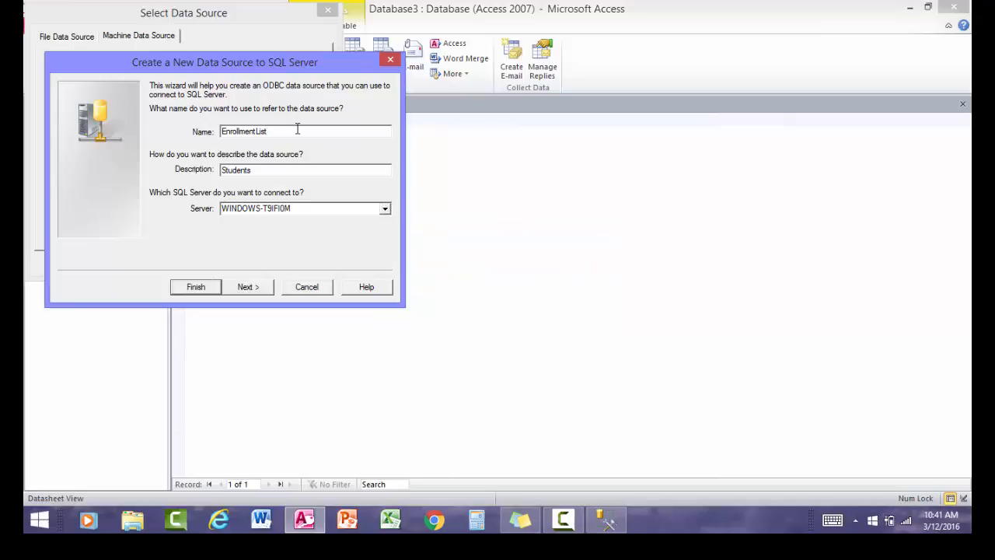
{"action": "key", "text": "BackSpace"}
{"action": "key", "text": "BackSpace"}
{"action": "key", "text": "BackSpace"}
{"action": "key", "text": "BackSpace"}
{"action": "left_click", "coordinate": [248, 288]}
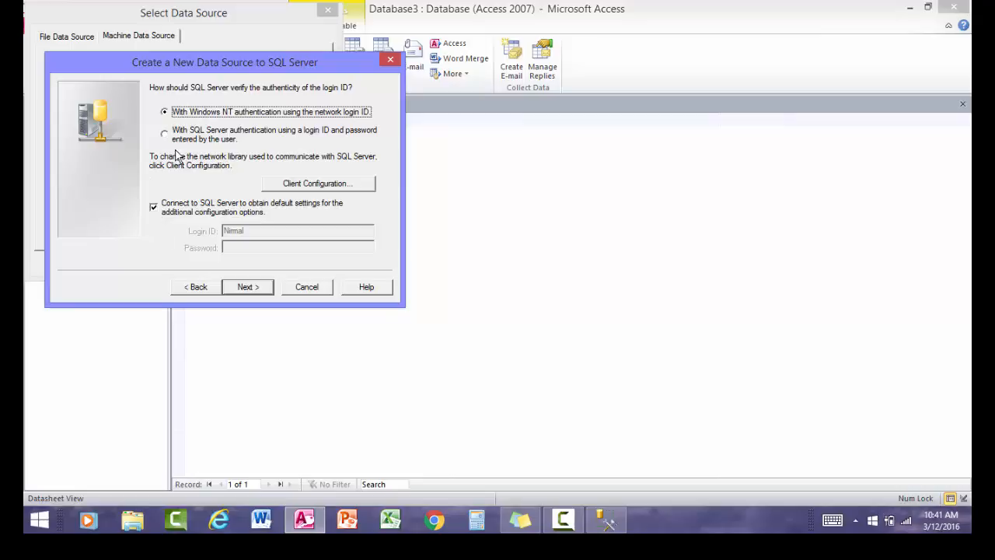
- Keep Windows NT authentication and set StudentEnrollment as the default database
{"action": "left_click", "coordinate": [266, 292]}
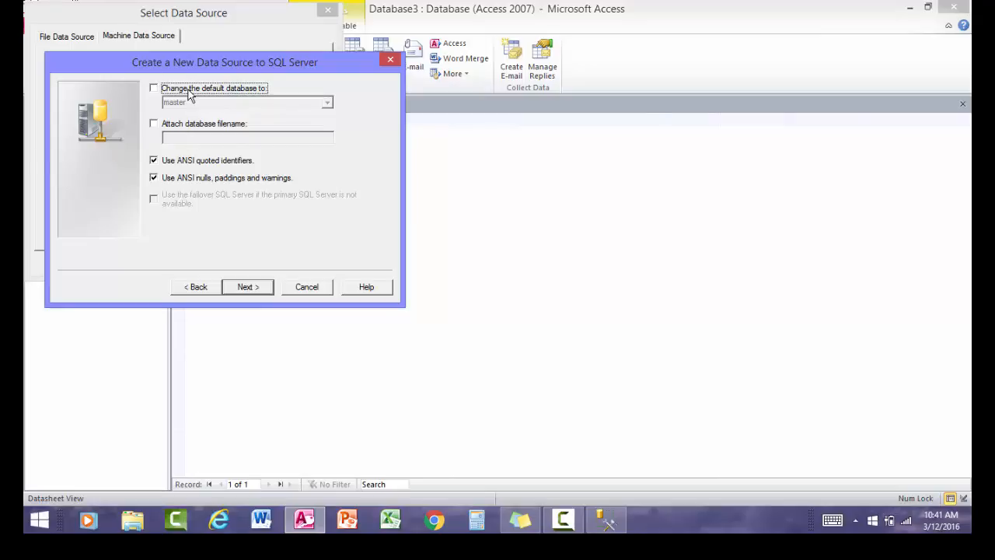
{"action": "left_click", "coordinate": [157, 88]}
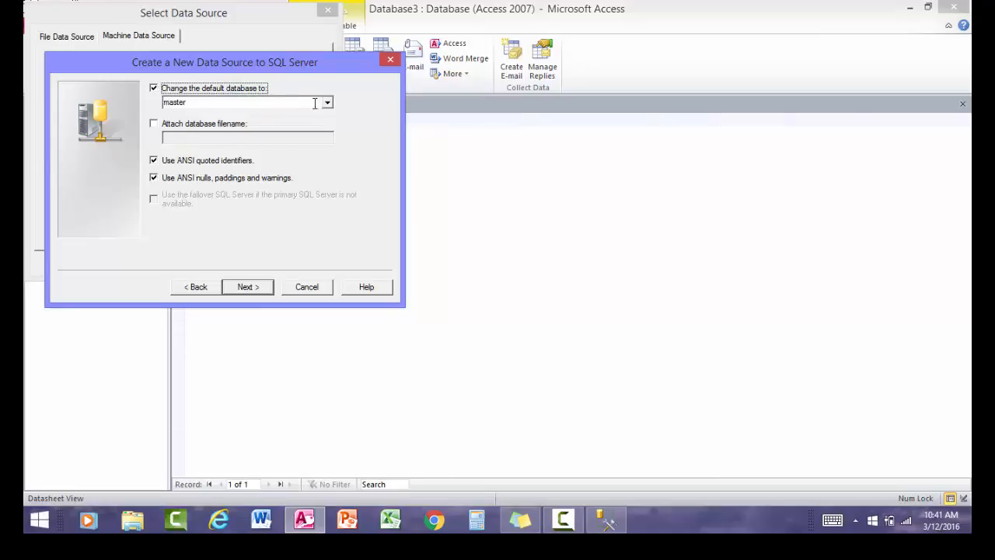
{"action": "left_click", "coordinate": [327, 103]}
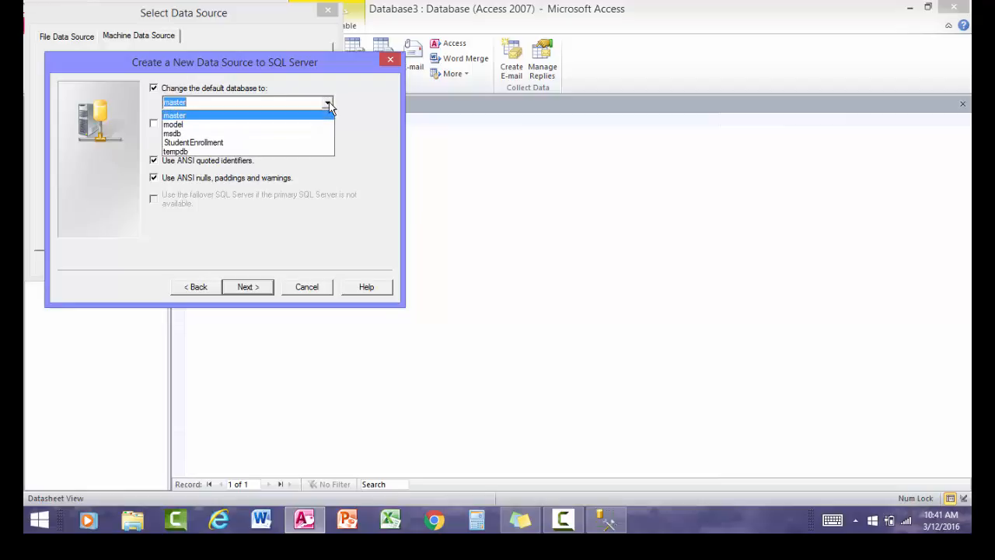
{"action": "left_click", "coordinate": [239, 143]}
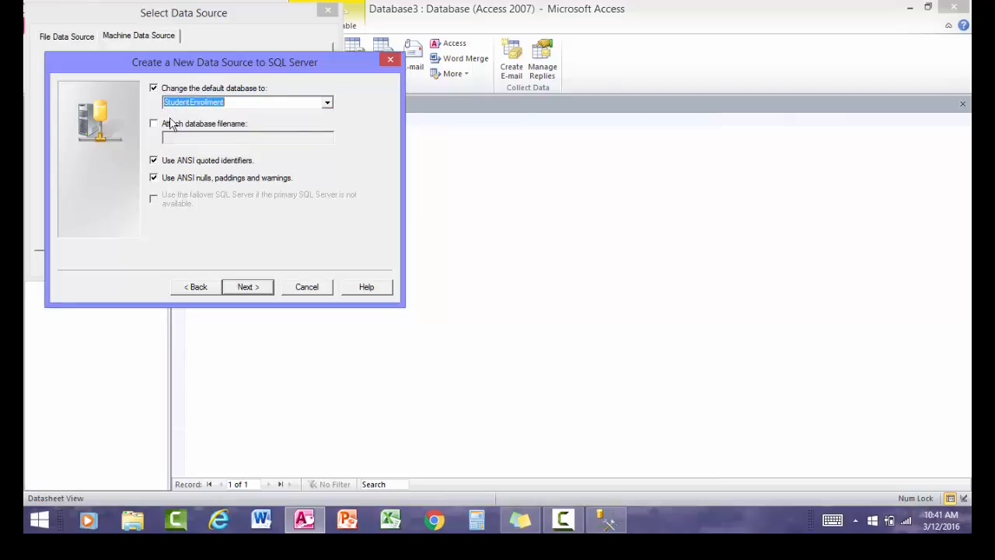
{"action": "left_click", "coordinate": [252, 289]}
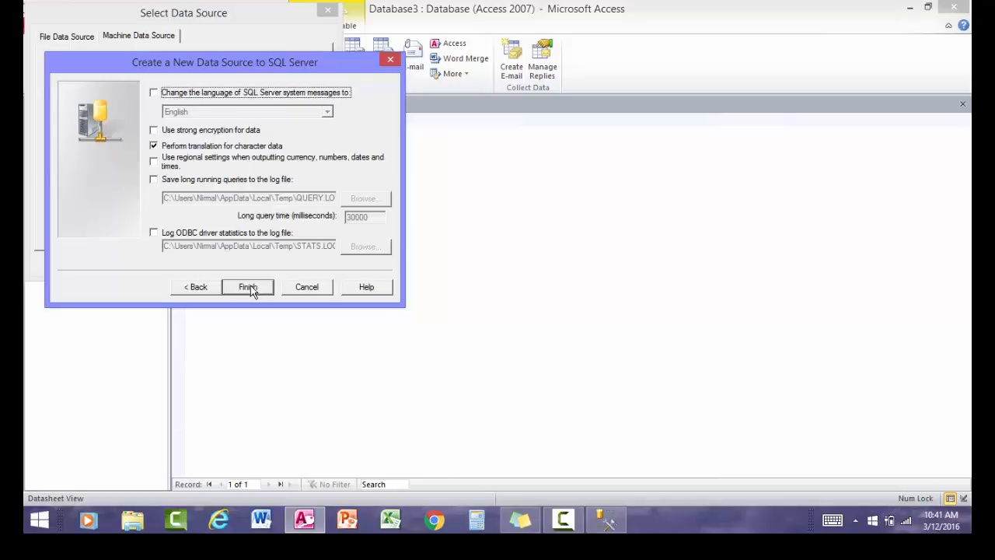
- Finish the Enrollment data source, pass its connection test, and select it for linking
{"action": "left_click", "coordinate": [249, 287]}
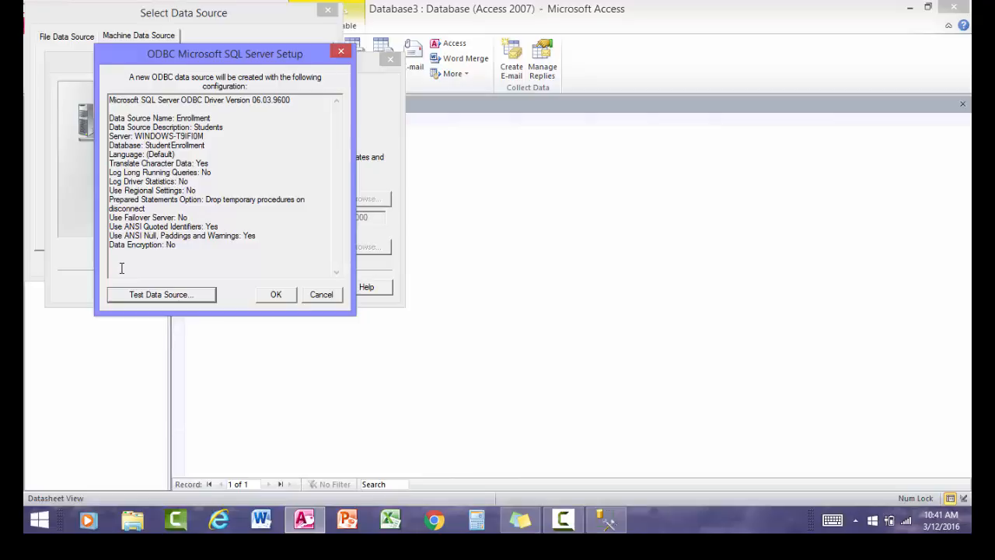
{"action": "left_click", "coordinate": [177, 295]}
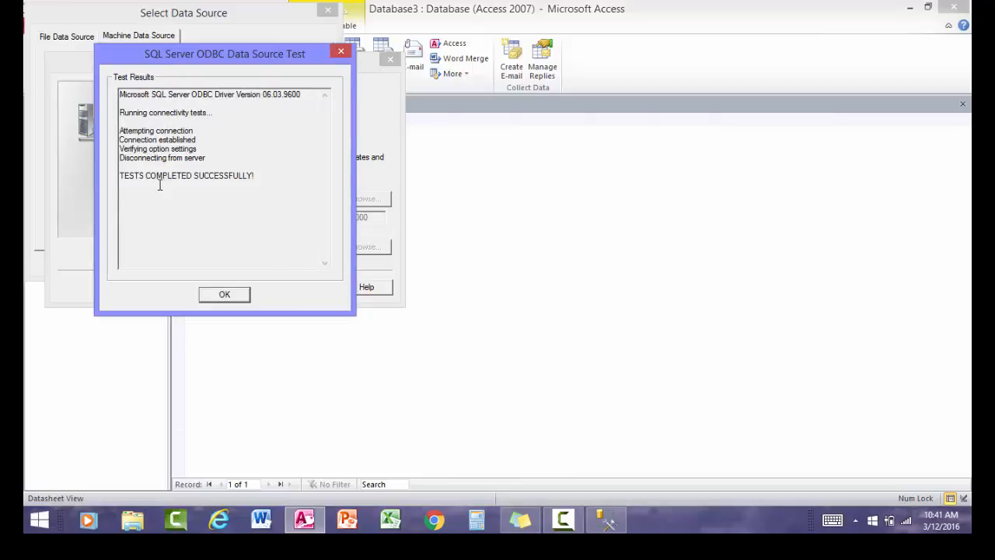
{"action": "left_click", "coordinate": [224, 294]}
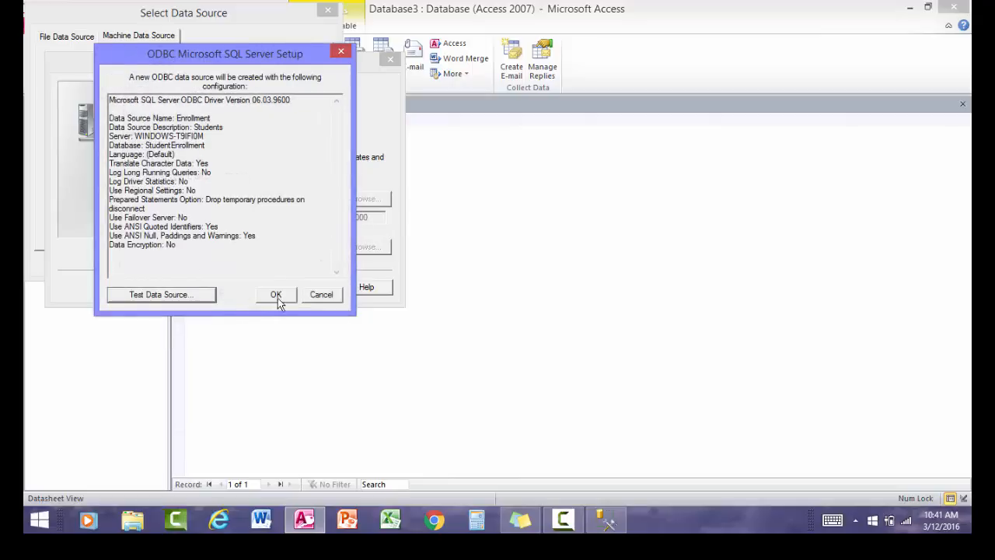
{"action": "left_click", "coordinate": [276, 295]}
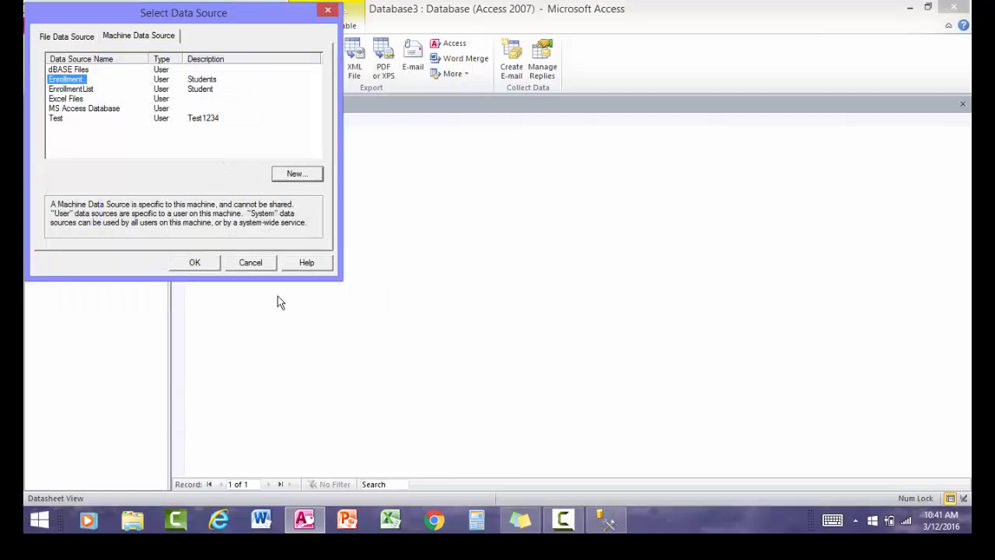
{"action": "left_click", "coordinate": [194, 264]}
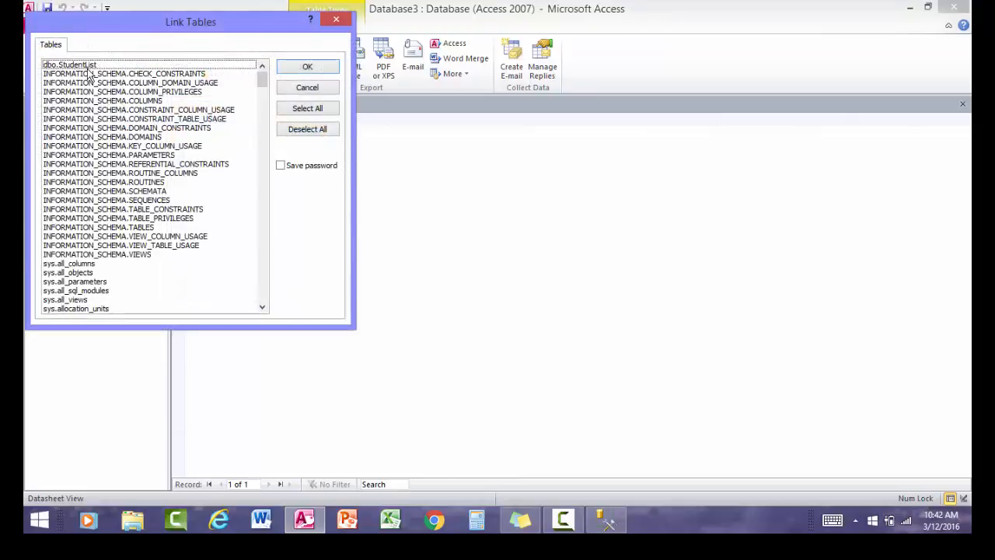
- Link dbo.StudentList using FirstName, LastName and Gender as the unique record identifier
{"action": "left_click", "coordinate": [84, 65]}
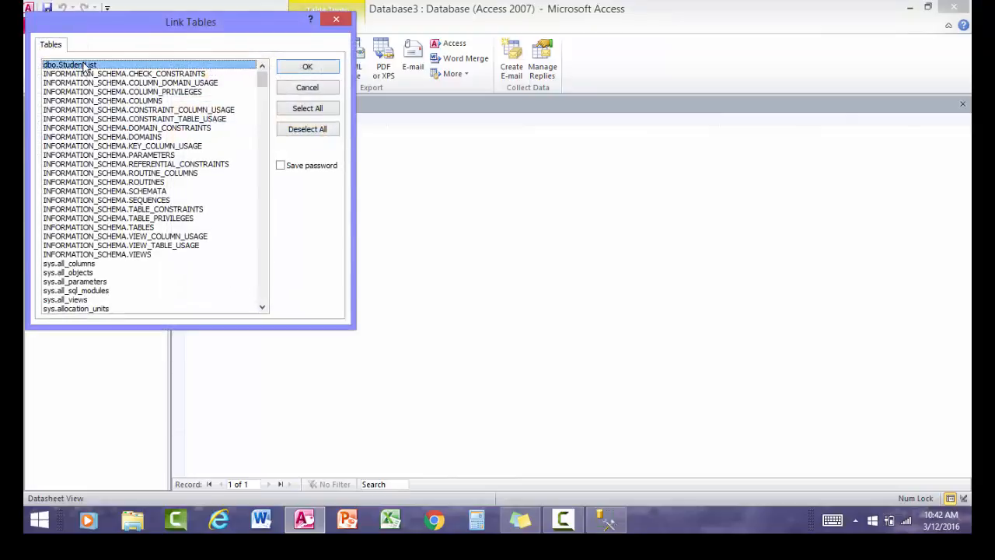
{"action": "left_click", "coordinate": [309, 68]}
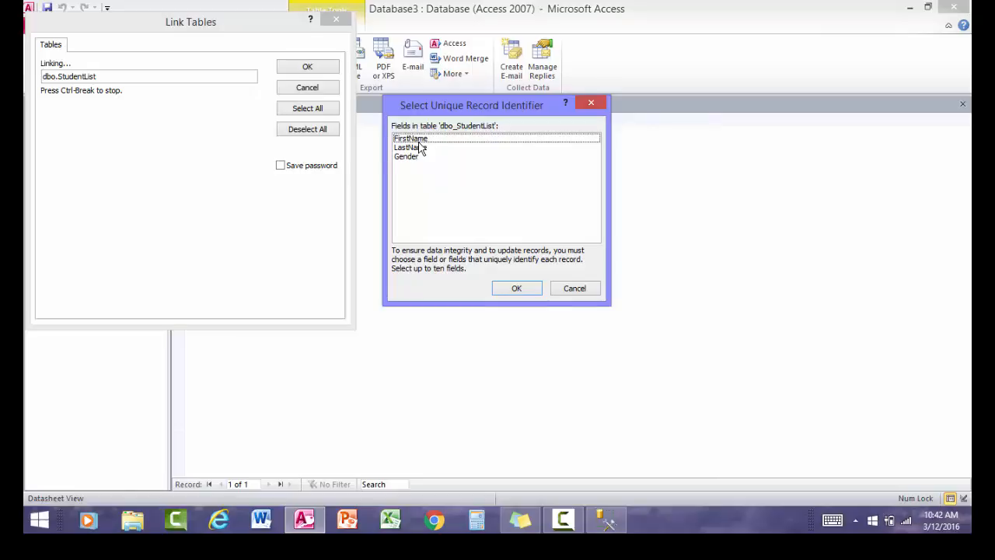
{"action": "left_click", "coordinate": [412, 139]}
{"action": "left_click", "coordinate": [416, 147]}
{"action": "left_click", "coordinate": [415, 157]}
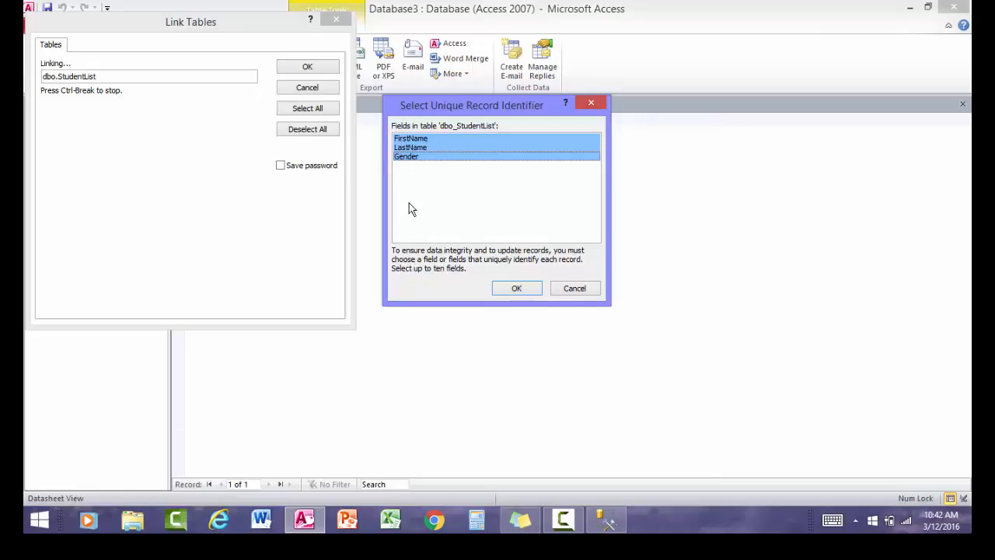
{"action": "left_click", "coordinate": [516, 290]}
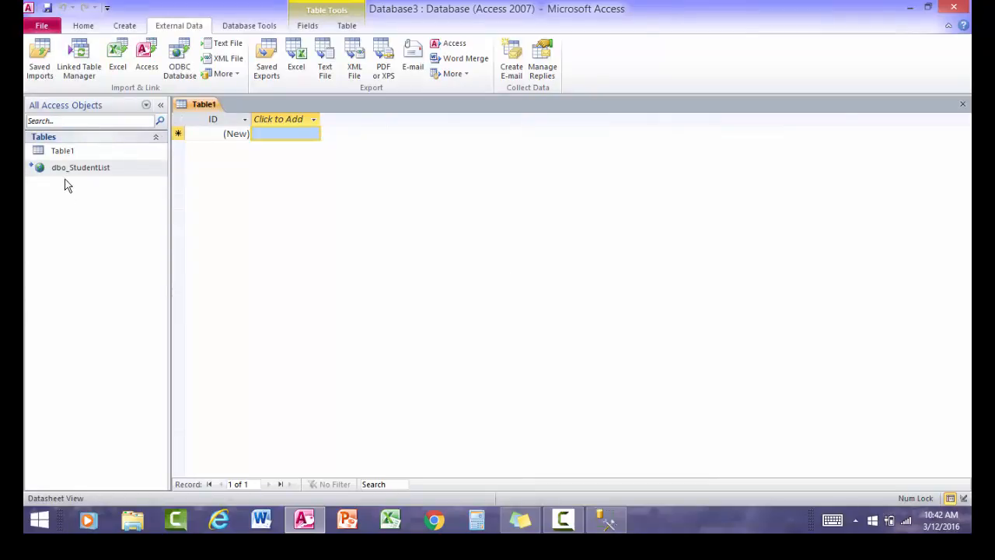
- Open dbo_StudentList from the Navigation Pane's right-click menu
{"action": "mouse_move", "coordinate": [63, 173]}
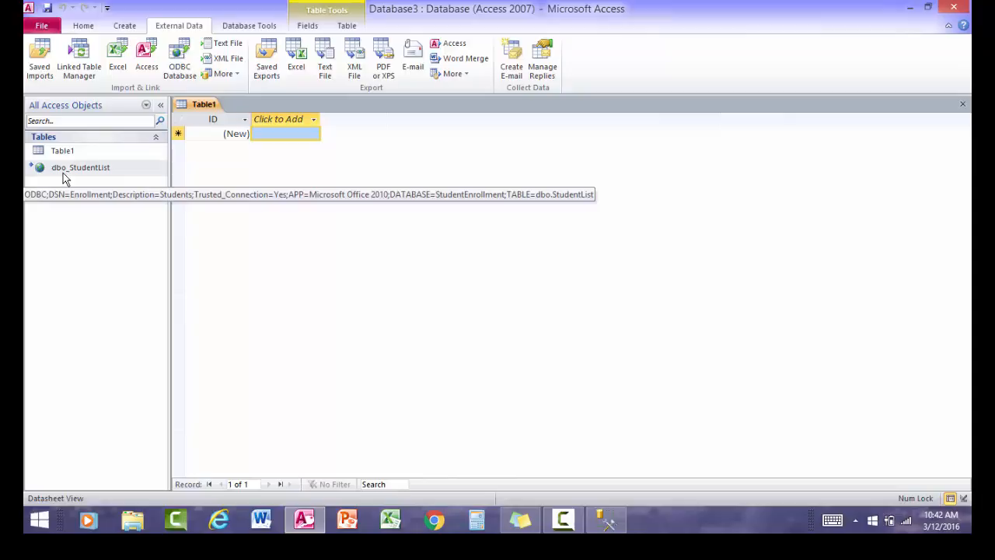
{"action": "right_click", "coordinate": [65, 171]}
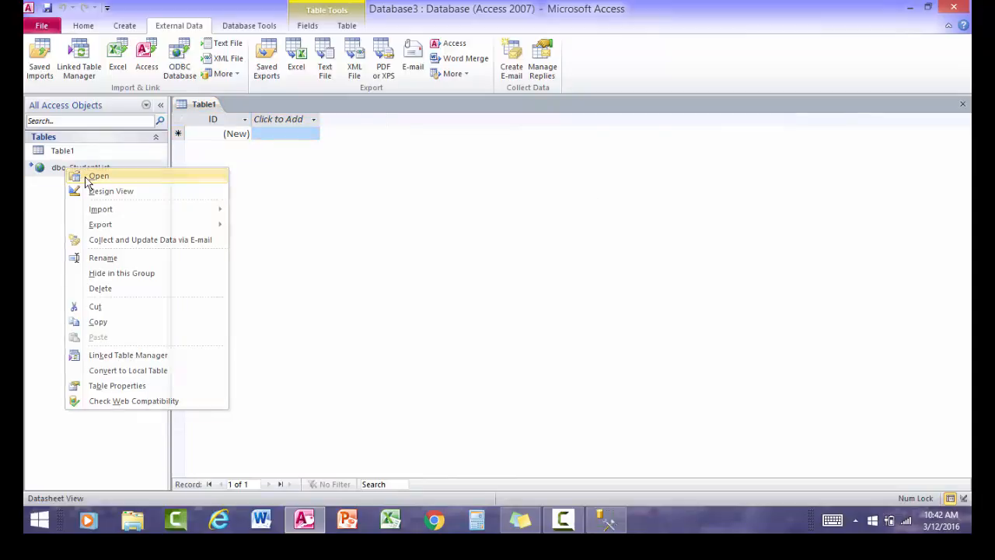
{"action": "left_click", "coordinate": [87, 179]}
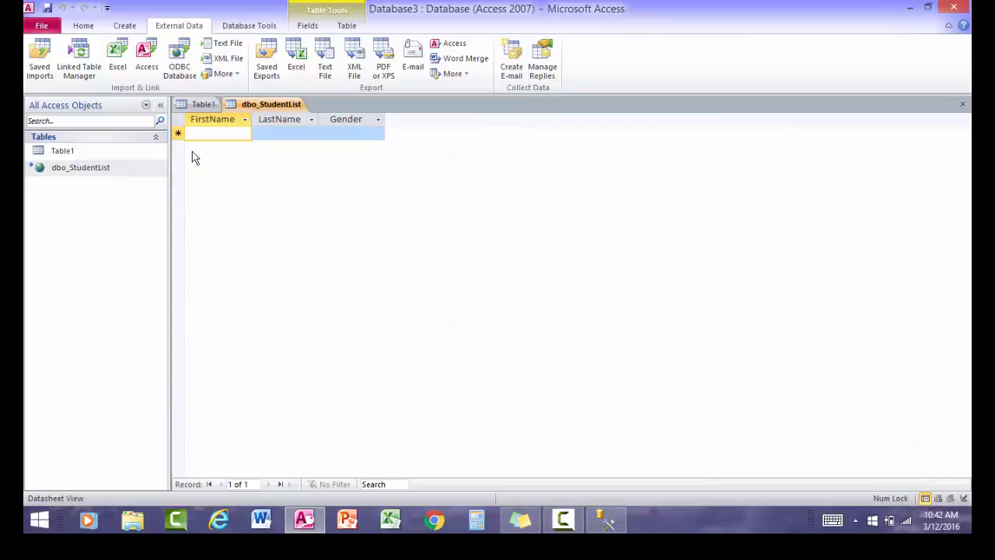
- Enter the first two students' first name, last name and gender (Male, then Female)
{"action": "type", "text": "Nirmal"}
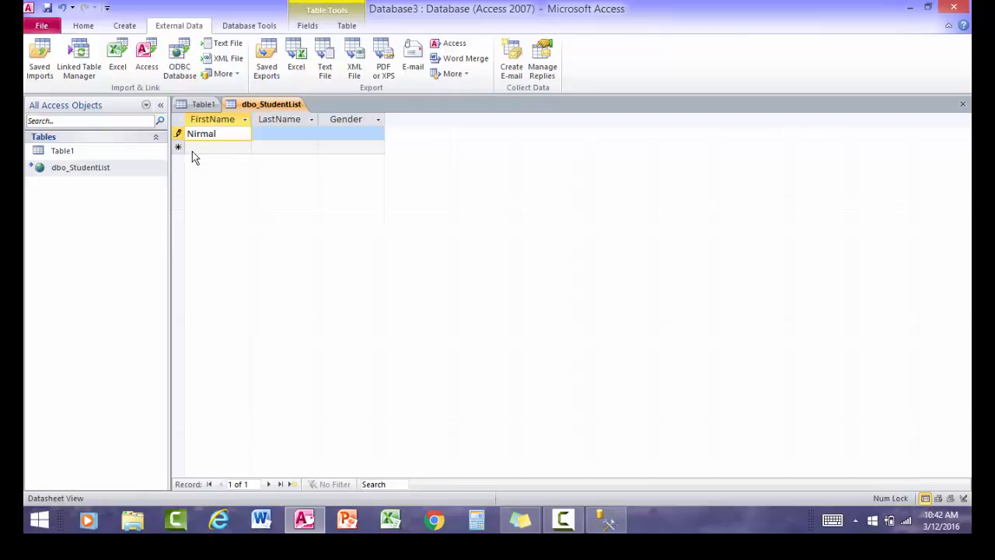
{"action": "key", "text": "Tab"}
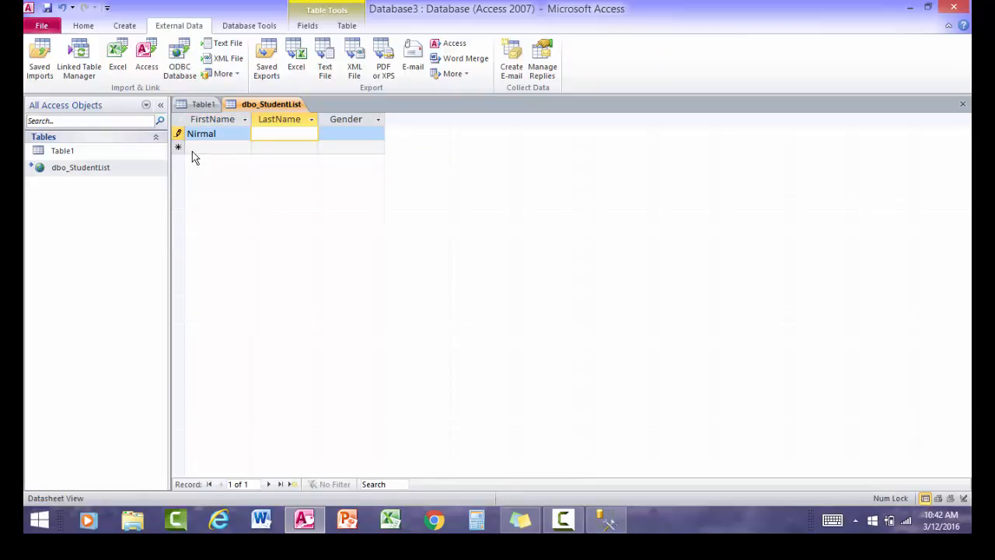
{"action": "type", "text": "Singh"}
{"action": "key", "text": "Tab"}
{"action": "type", "text": "Male"}
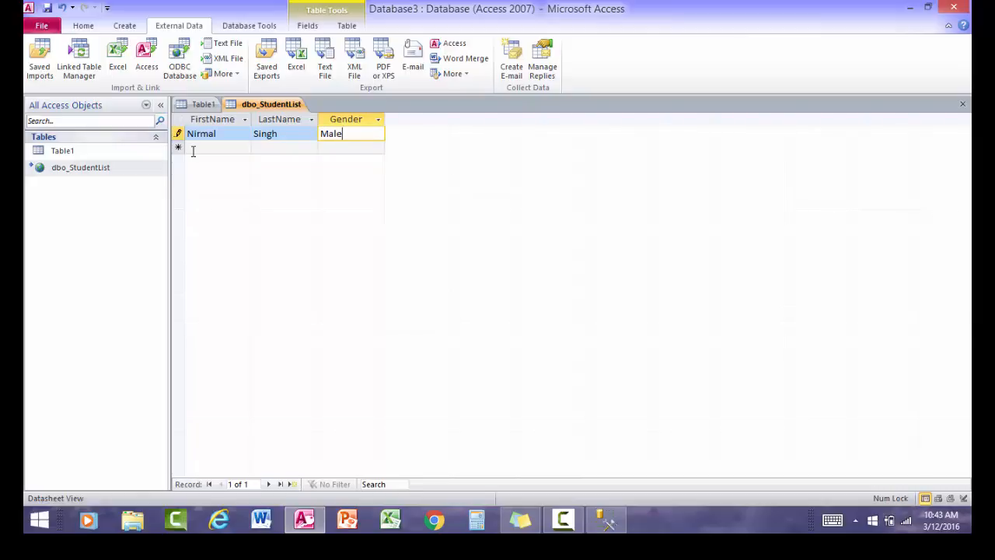
{"action": "key", "text": "Tab"}
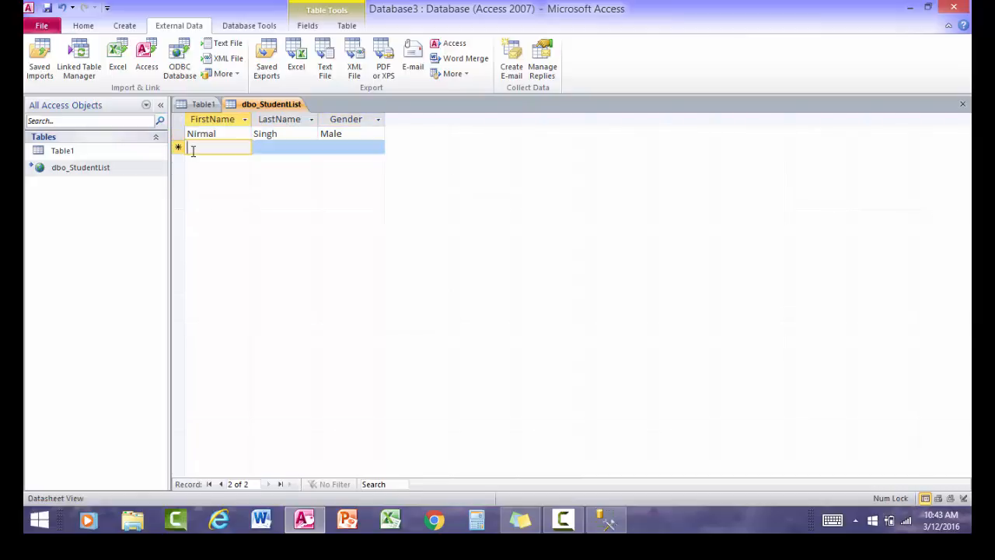
{"action": "type", "text": "Archana"}
{"action": "key", "text": "Tab"}
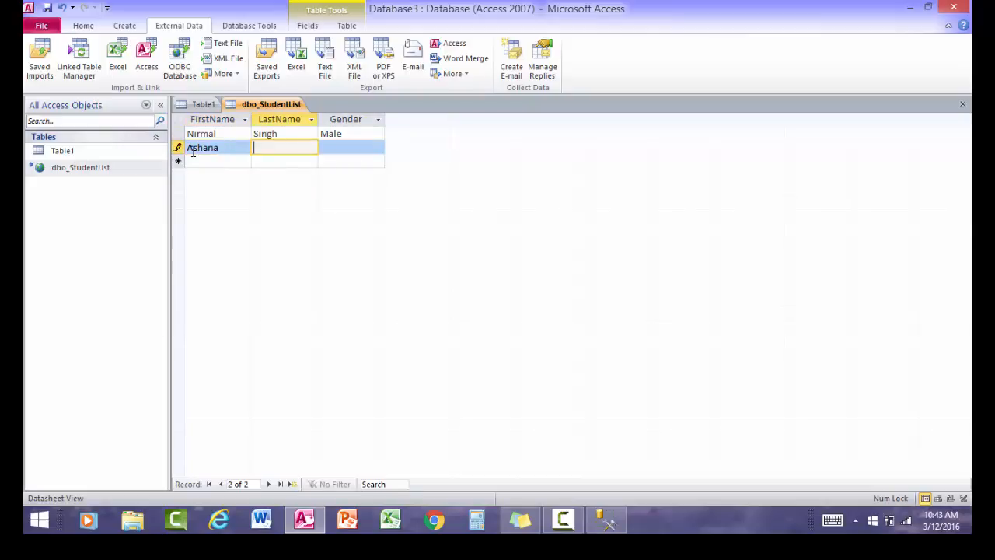
{"action": "type", "text": "Smith"}
{"action": "key", "text": "Tab"}
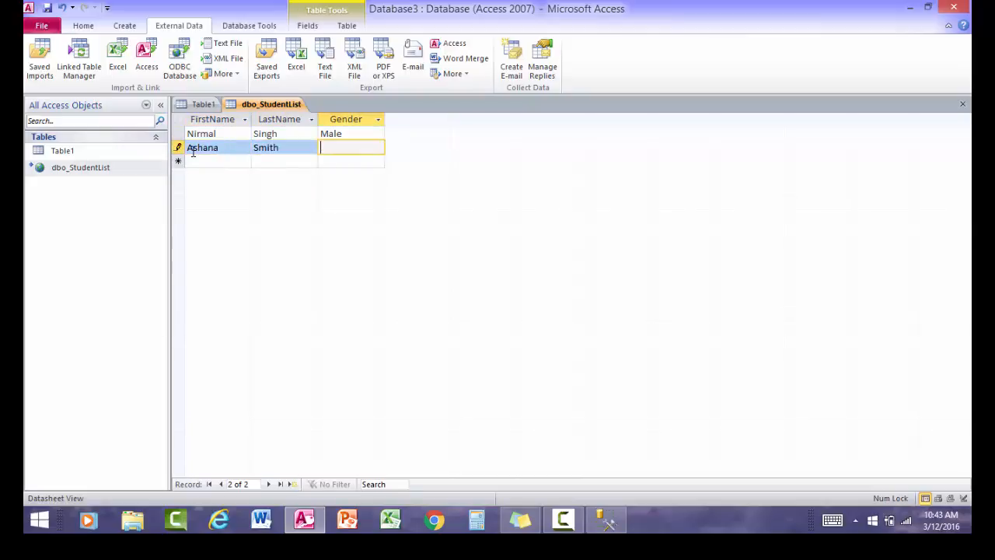
{"action": "type", "text": "Female"}
{"action": "key", "text": "Tab"}
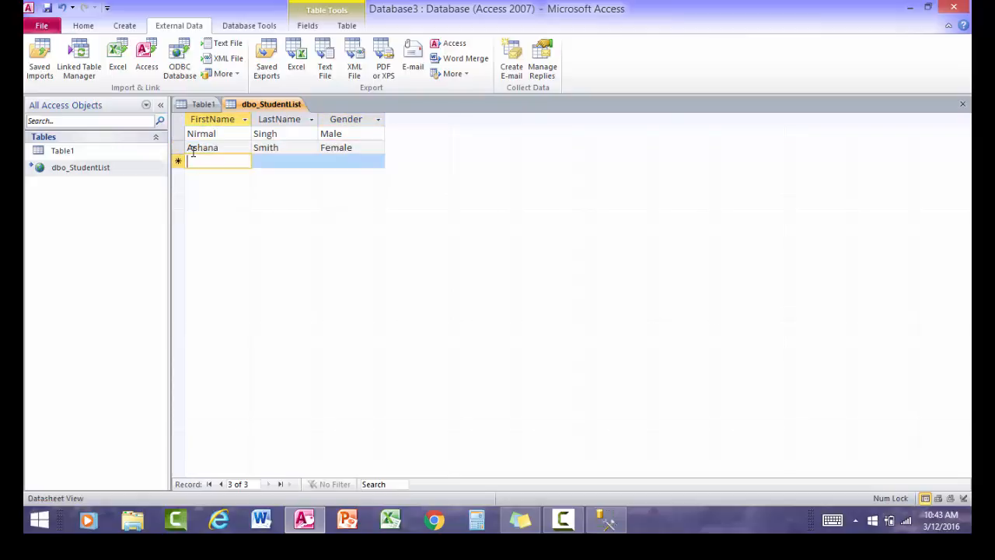
- Enter the third and fourth students' names, both Male, save, and minimize Access
{"action": "type", "text": "Roger"}
{"action": "key", "text": "Tab"}
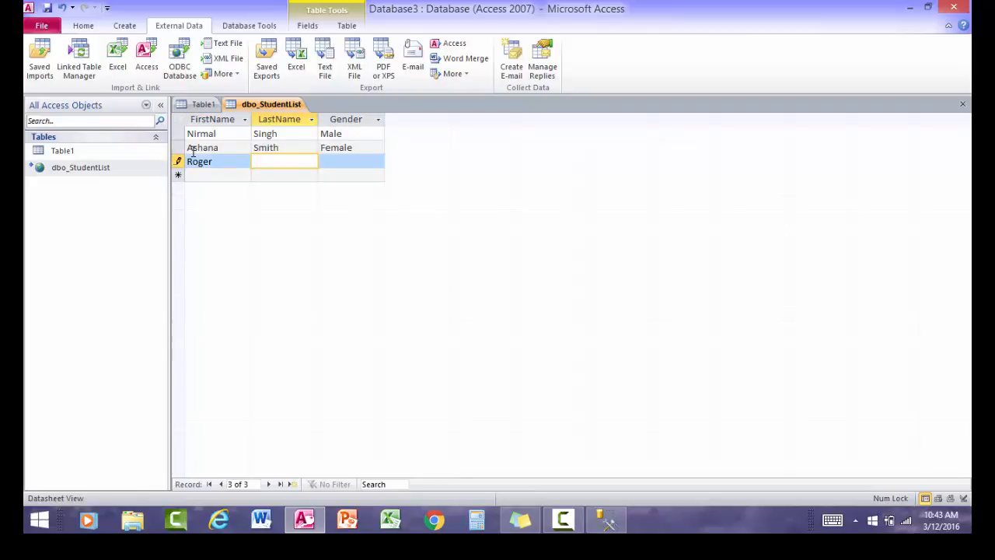
{"action": "type", "text": "Navarro"}
{"action": "key", "text": "Tab"}
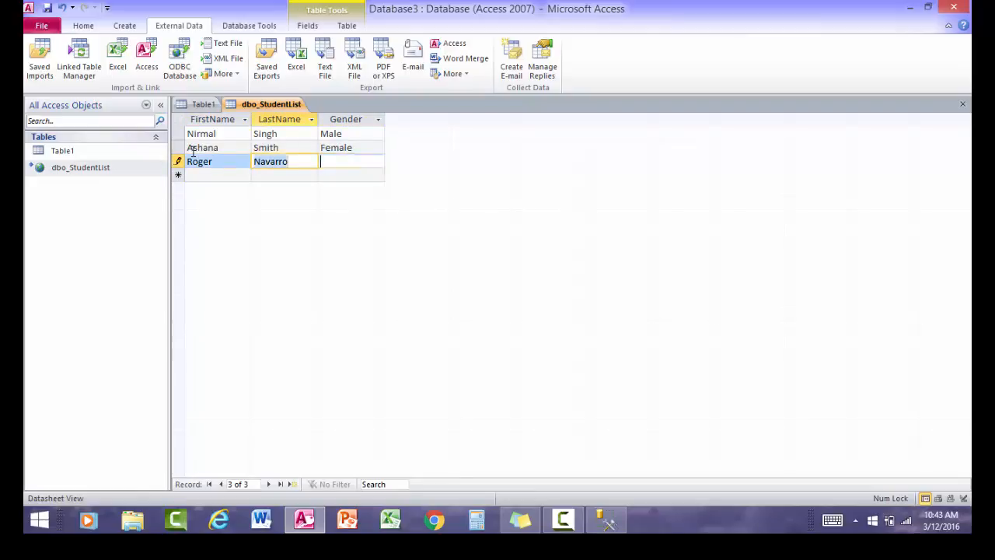
{"action": "type", "text": "Male"}
{"action": "key", "text": "Tab"}
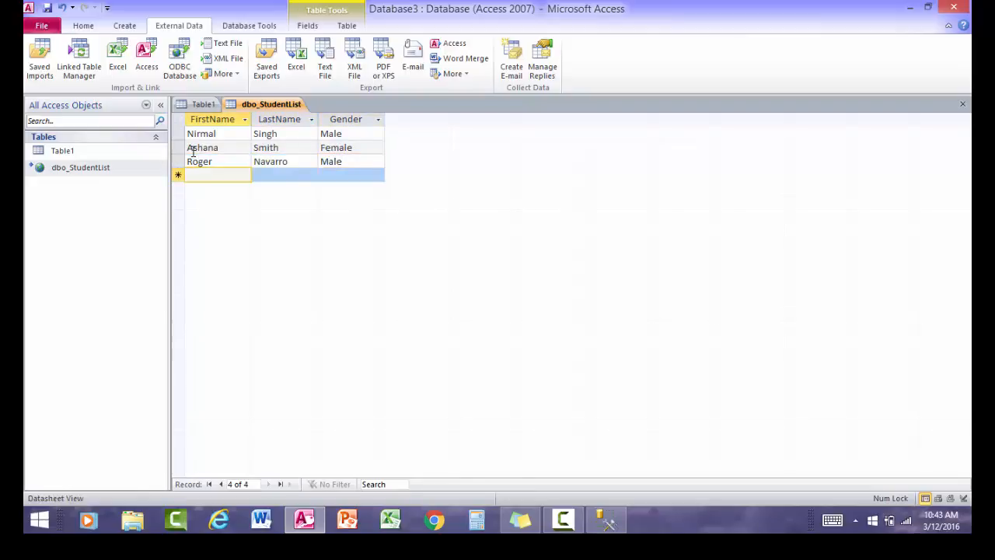
{"action": "type", "text": "Phillo"}
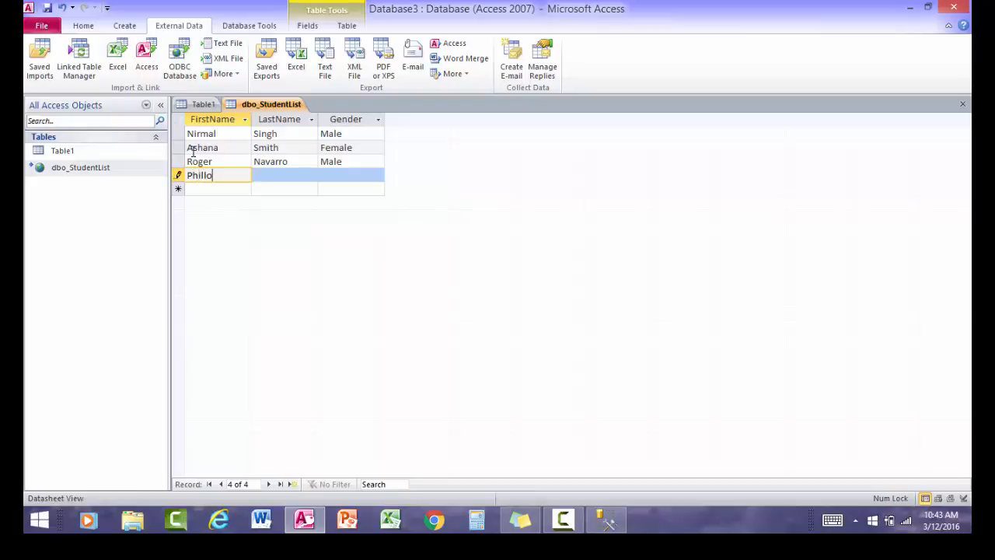
{"action": "key", "text": "BackSpace"}
{"action": "type", "text": "ip Agro"}
{"action": "key", "text": "Tab"}
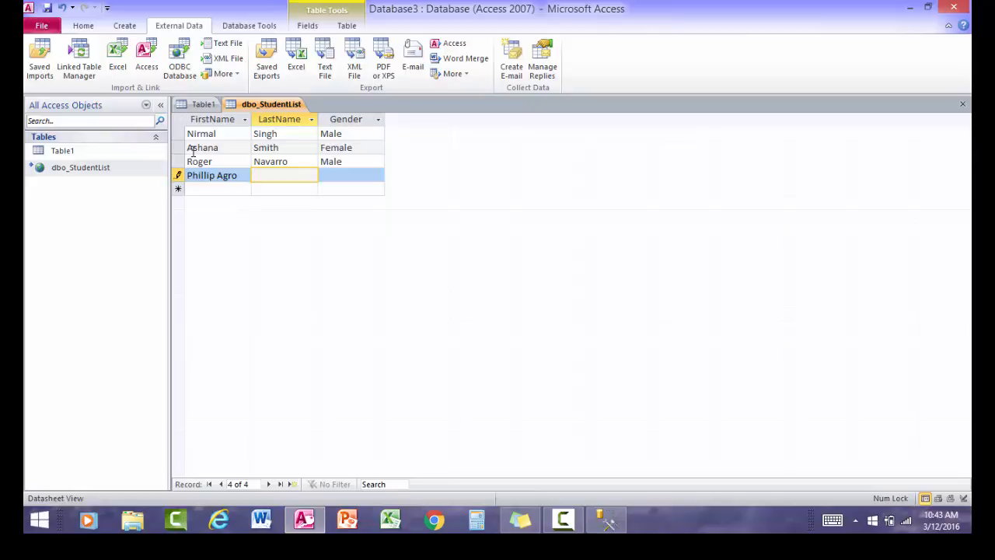
{"action": "type", "text": "Hernandes"}
{"action": "key", "text": "Tab"}
{"action": "type", "text": "ma"}
{"action": "key", "text": "BackSpace"}
{"action": "key", "text": "BackSpace"}
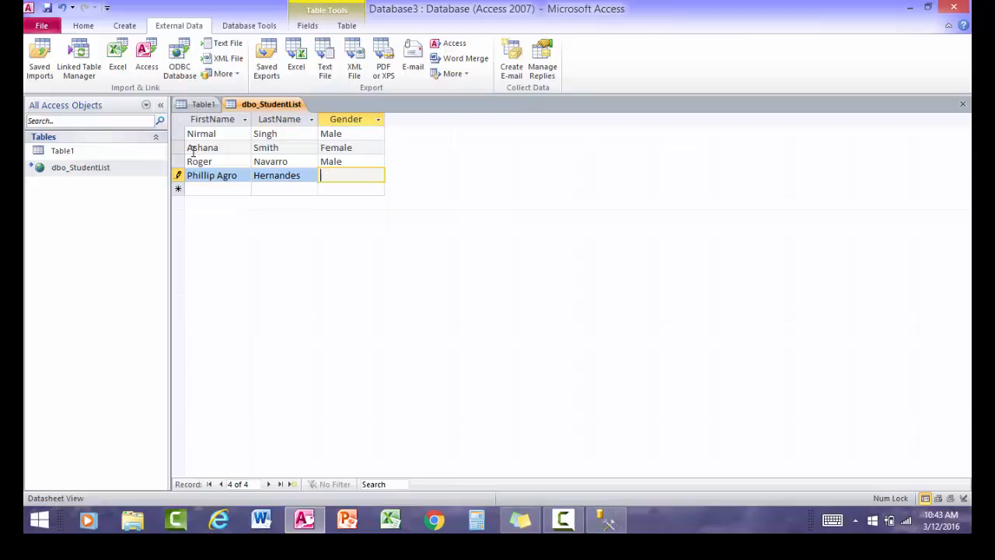
{"action": "type", "text": "Male"}
{"action": "left_click", "coordinate": [46, 8]}
{"action": "left_click", "coordinate": [911, 8]}
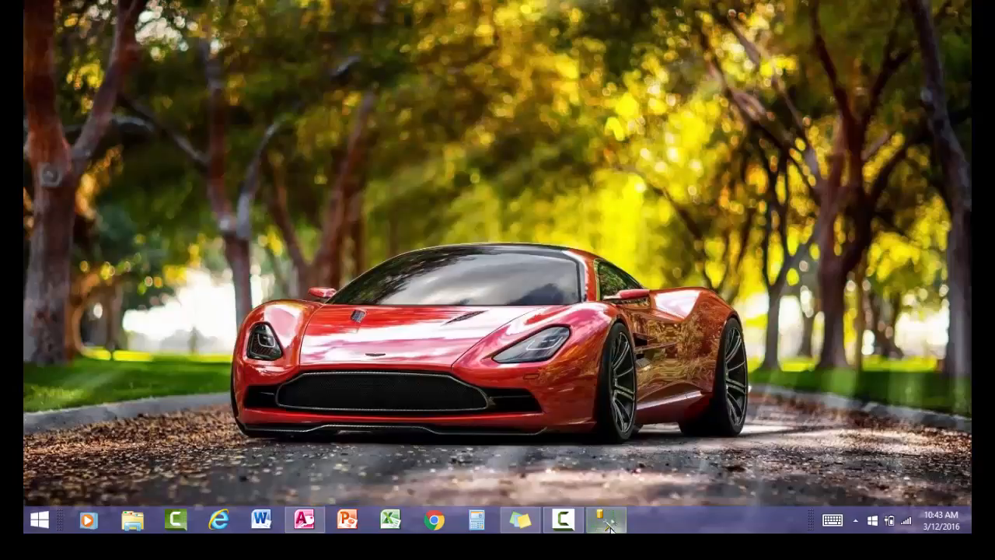
- Restore Management Studio, close it, and bring up the Start screen to relaunch it
{"action": "left_click", "coordinate": [606, 519]}
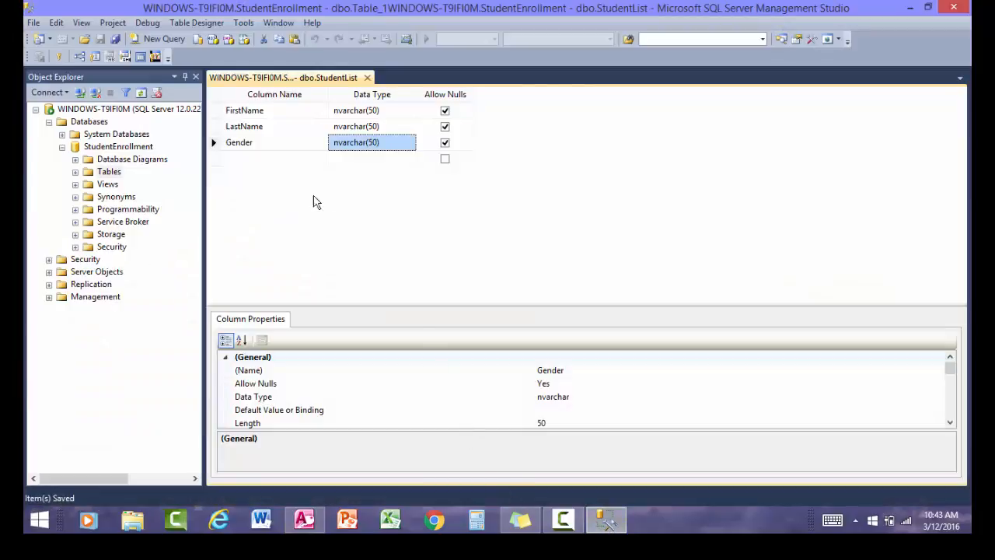
{"action": "left_click", "coordinate": [969, 9]}
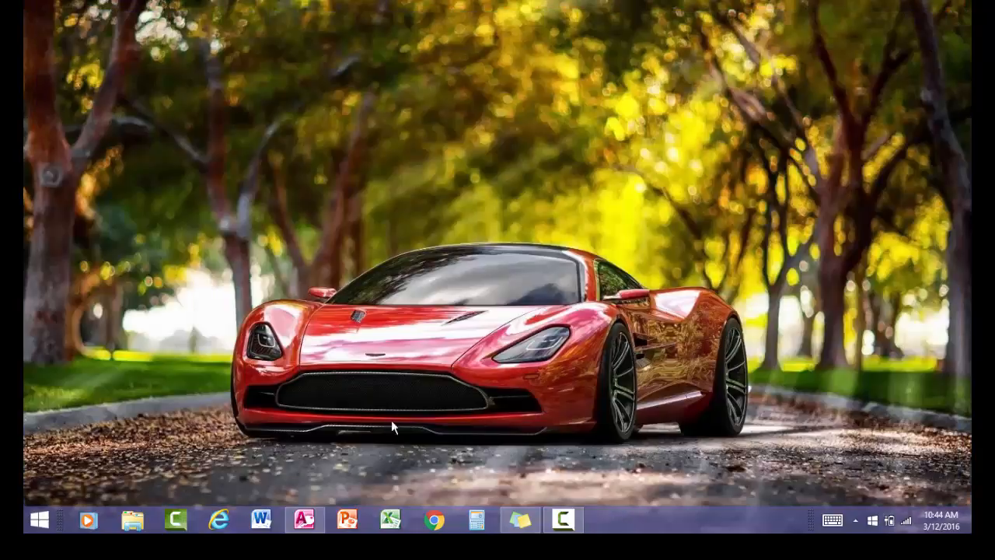
{"action": "left_click", "coordinate": [38, 524]}
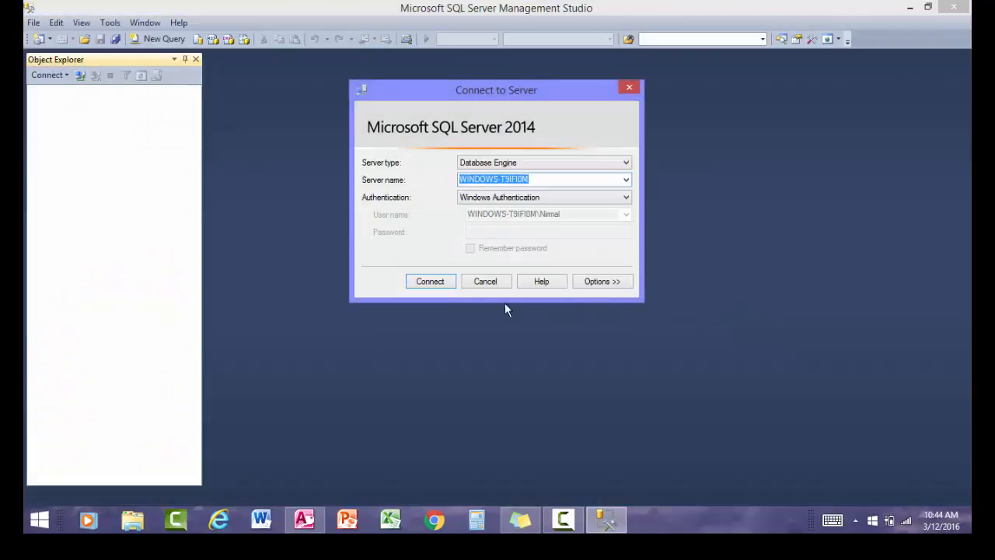
- Connect to the local server and open Edit Top 200 Rows on StudentEnrollment's dbo.StudentList table
{"action": "left_click", "coordinate": [440, 285]}
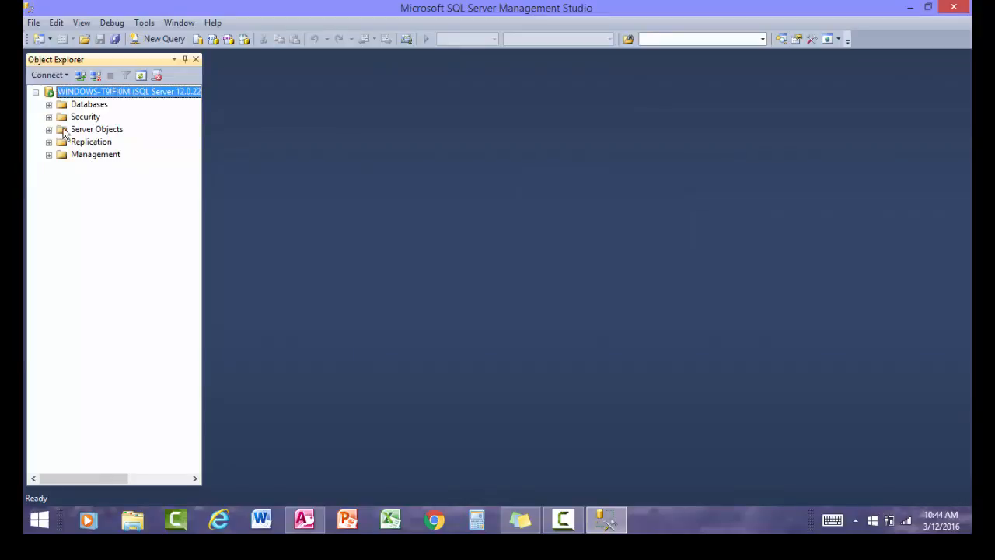
{"action": "left_click", "coordinate": [49, 103]}
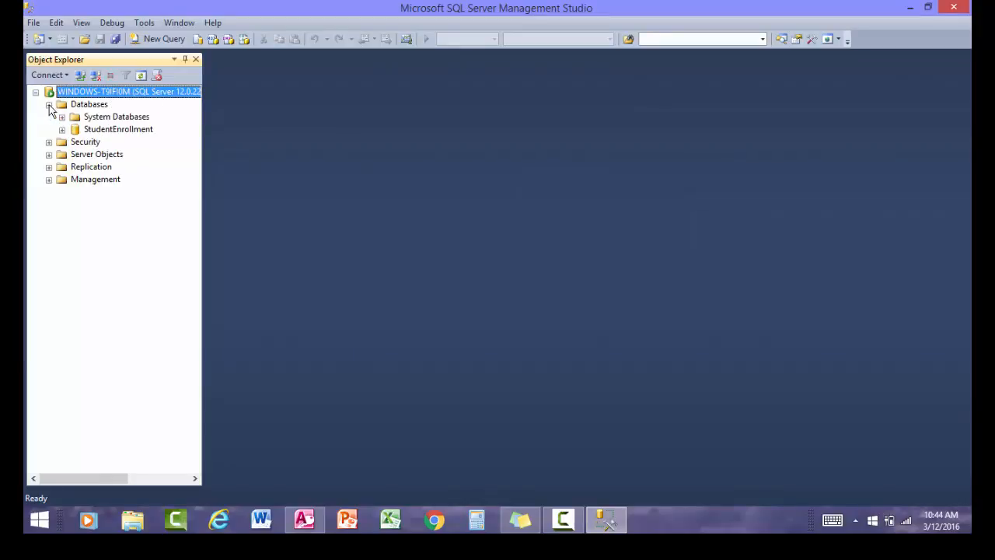
{"action": "left_click", "coordinate": [63, 129]}
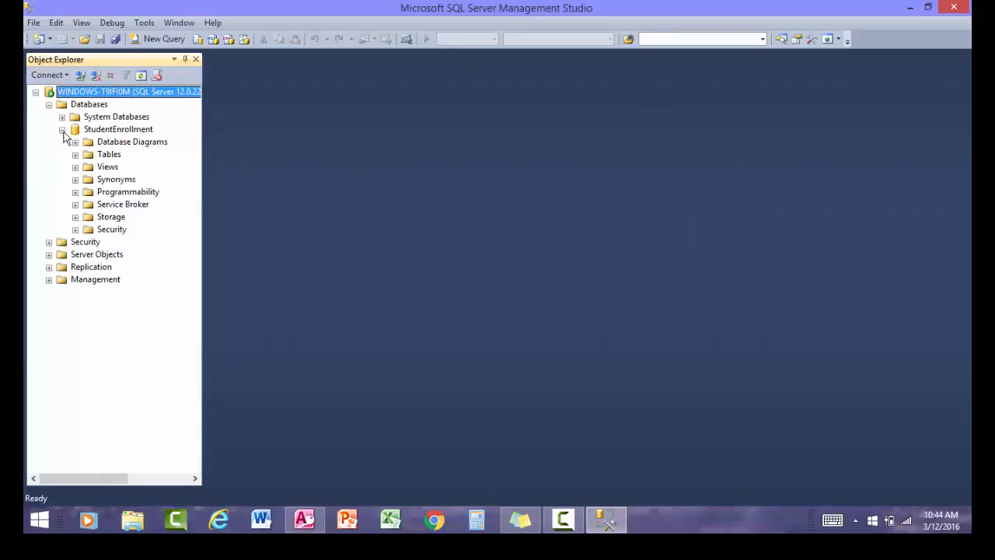
{"action": "right_click", "coordinate": [96, 156]}
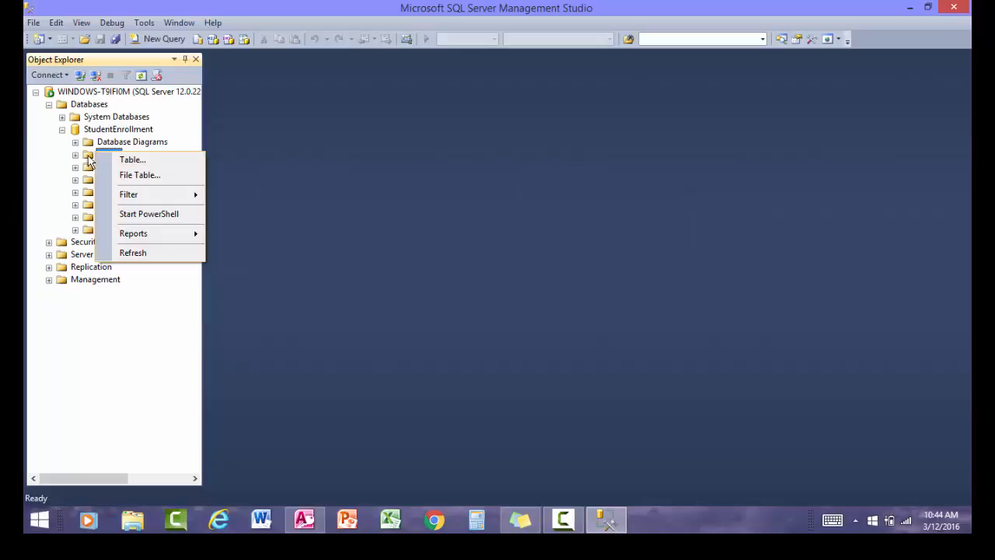
{"action": "left_click", "coordinate": [77, 154]}
{"action": "left_click", "coordinate": [75, 155]}
{"action": "right_click", "coordinate": [110, 192]}
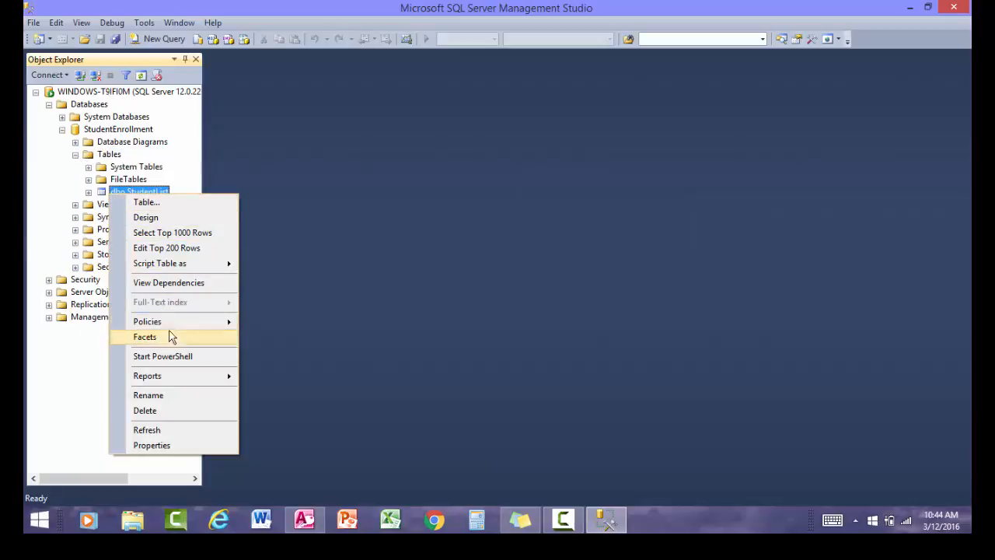
{"action": "left_click", "coordinate": [176, 253]}
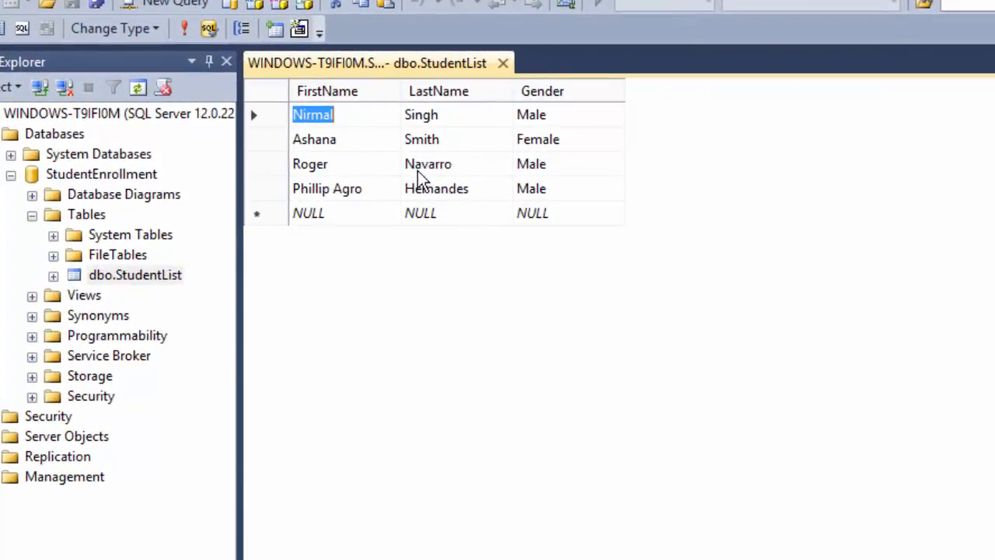
{"action": "left_click", "coordinate": [370, 118]}
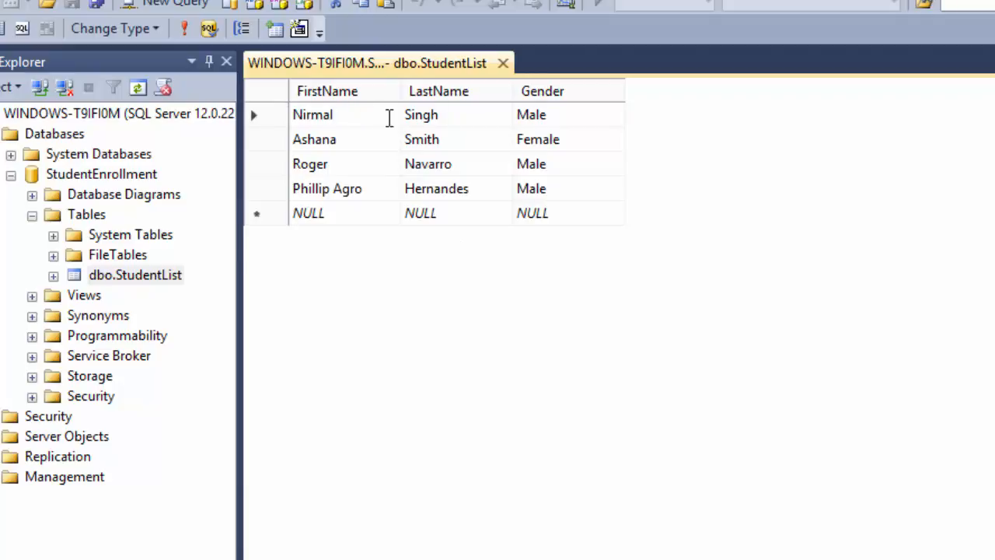
{"action": "left_click", "coordinate": [474, 123]}
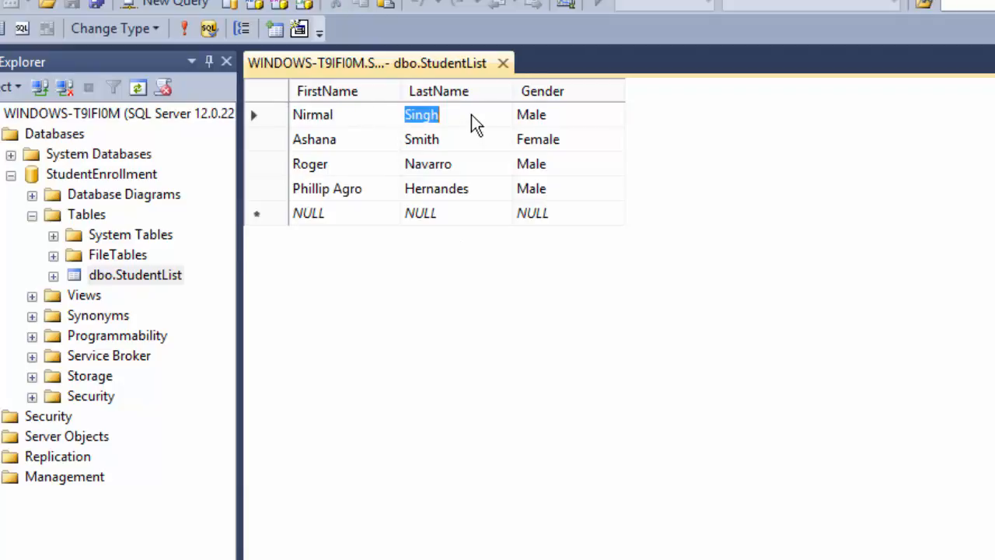